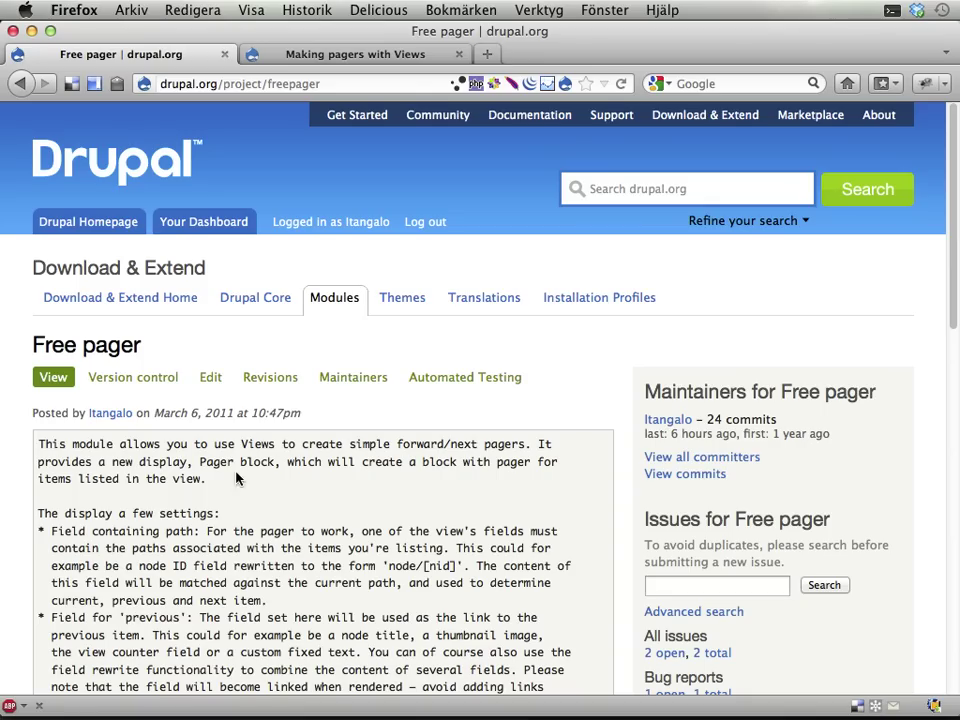
Step: Switch from the Free pager project page to the local 'Making pagers with Views' test site
click(313, 57)
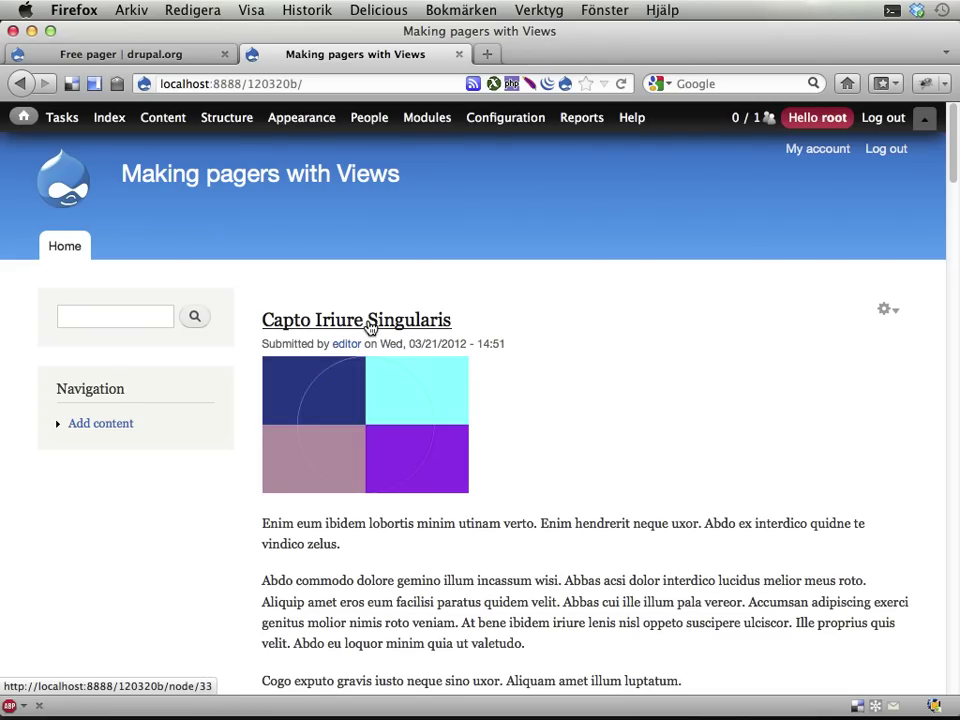
Step: Scroll an article down to its 'browse our articles' pager and go to Ea Nisl Uxor
scroll(378, 478, down, 15)
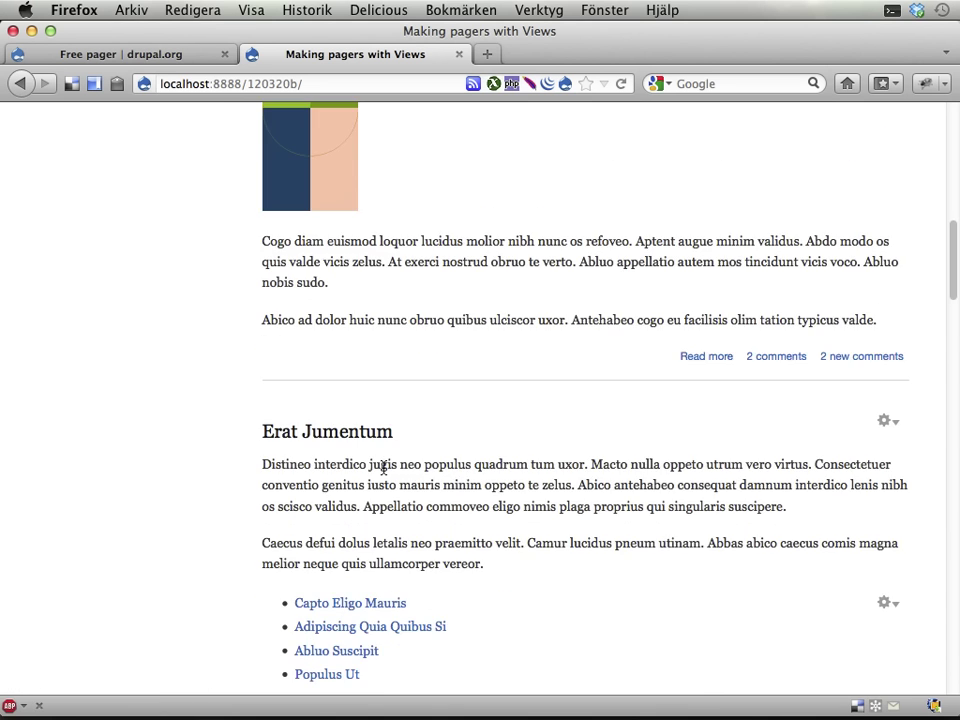
scroll(383, 468, up, 15)
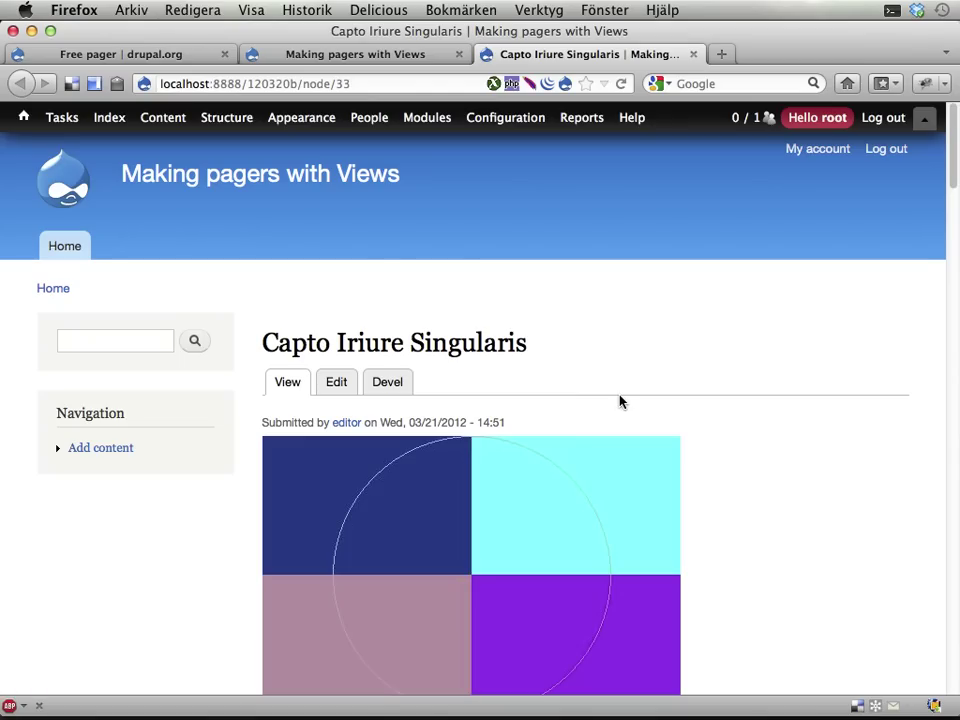
scroll(619, 401, down, 5)
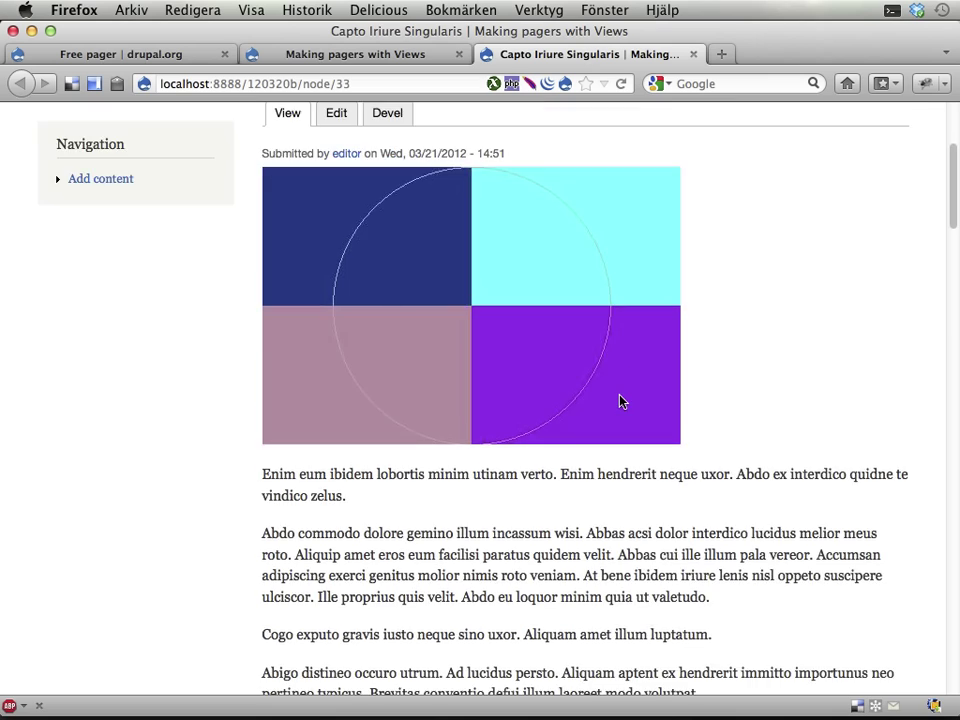
scroll(424, 283, up, 3)
scroll(536, 279, down, 20)
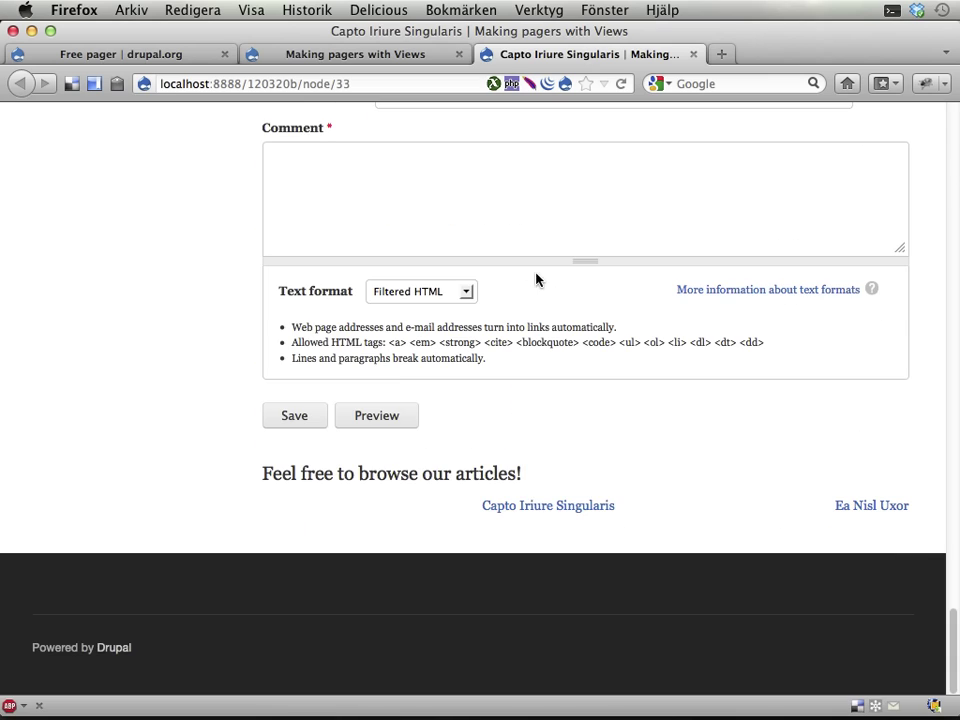
mouse_move(437, 491)
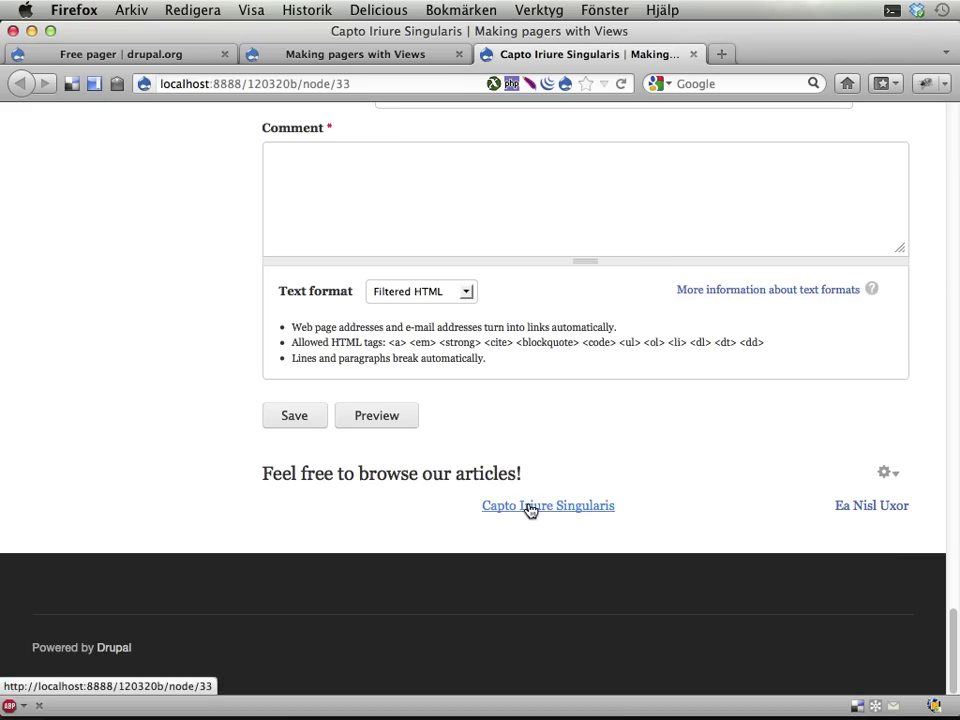
click(845, 512)
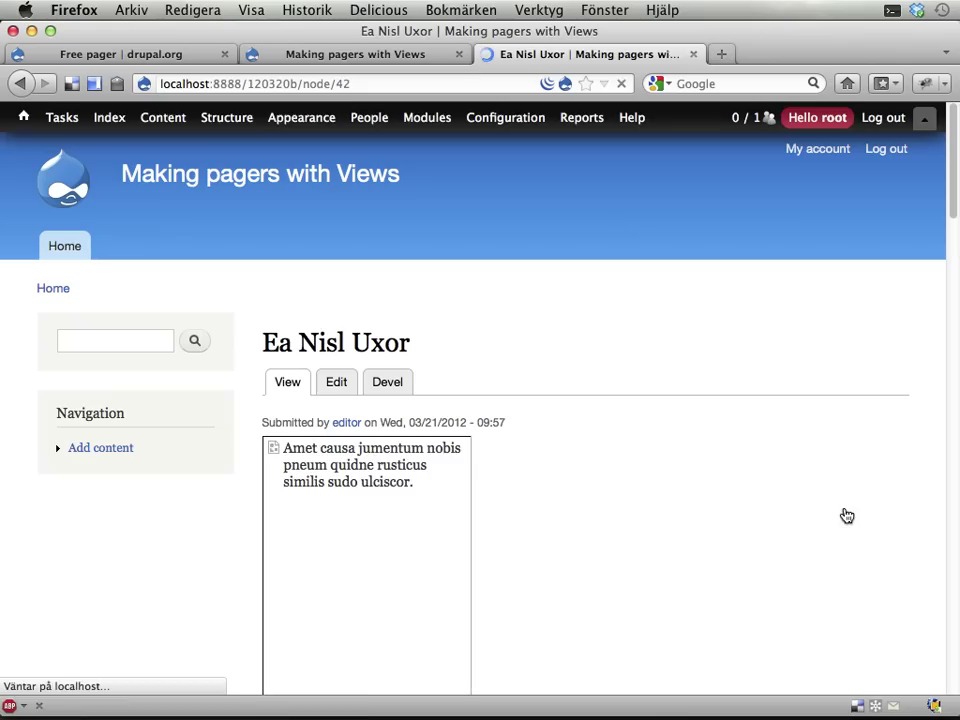
Step: Continue to Nobis Suscipere Suscipit and reveal the article pager block's edit options
scroll(764, 490, down, 15)
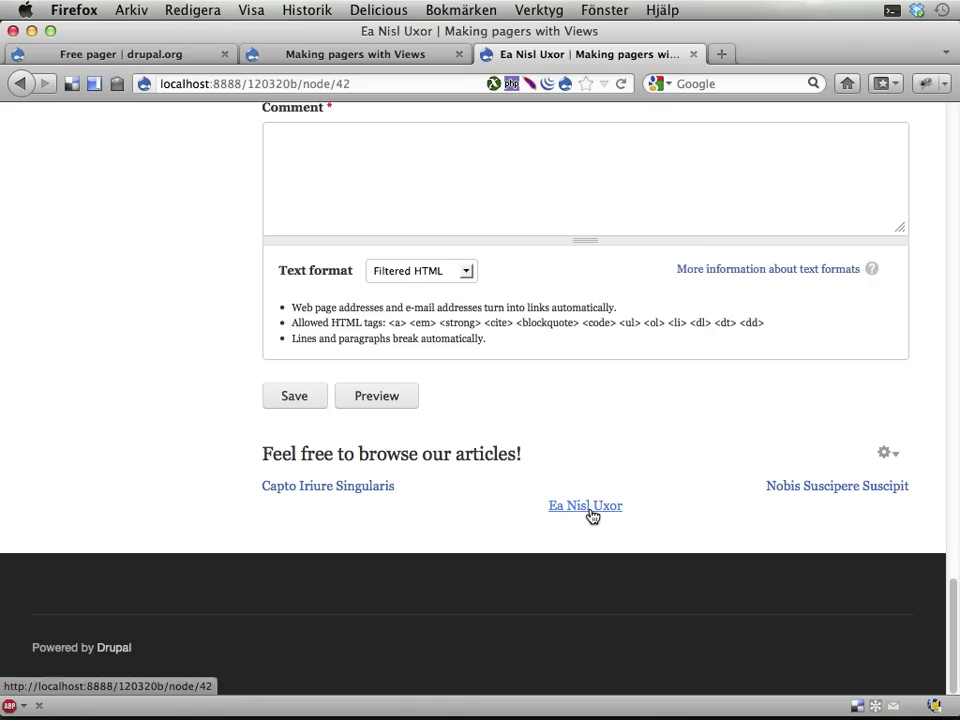
click(818, 490)
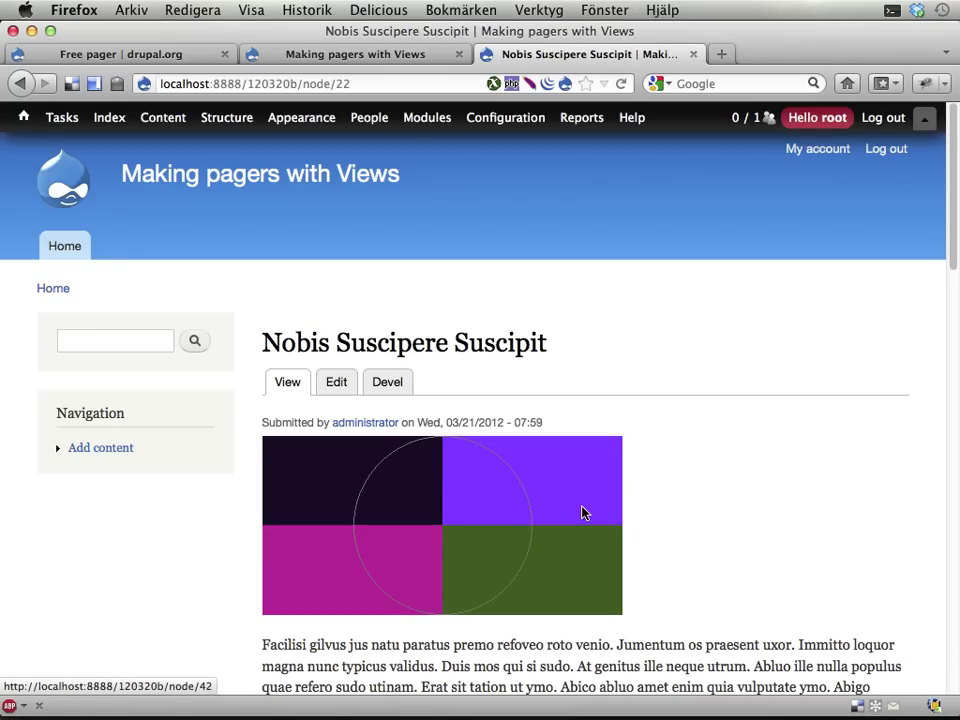
scroll(663, 485, down, 5)
scroll(663, 485, down, 10)
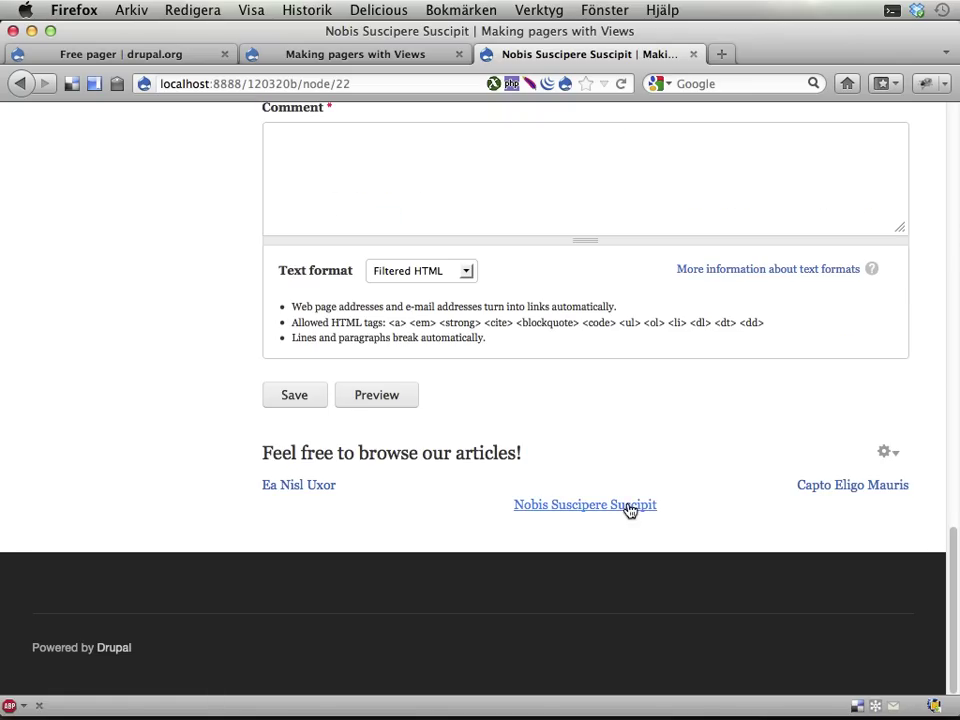
click(886, 452)
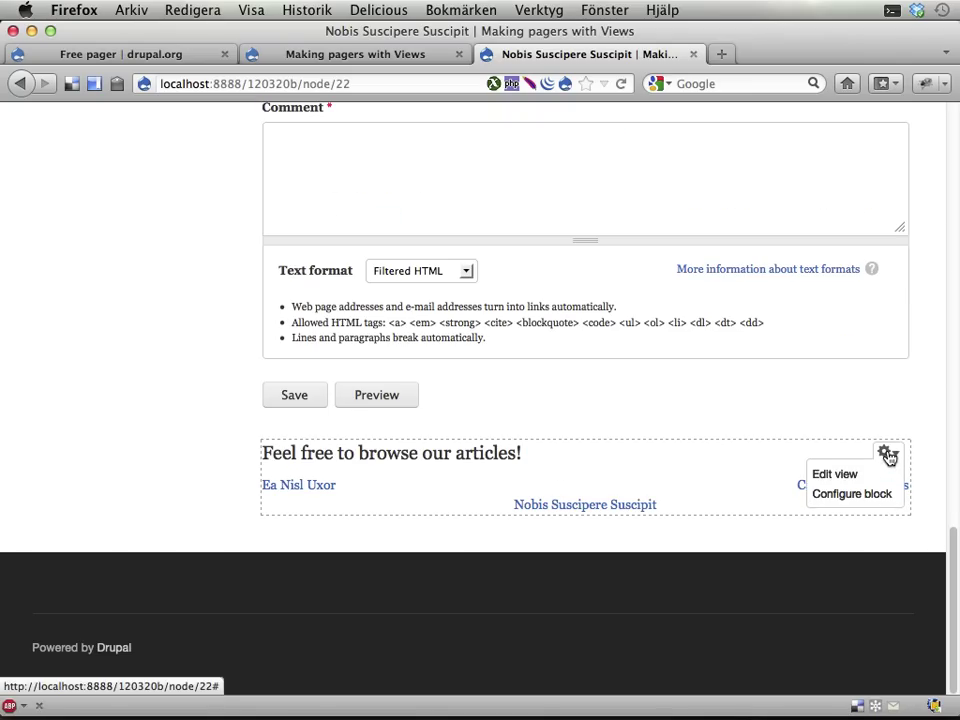
Step: Open the Pager test view and confirm the Content: Nid field rewrites to node/[nid], leaving it unchanged
click(822, 476)
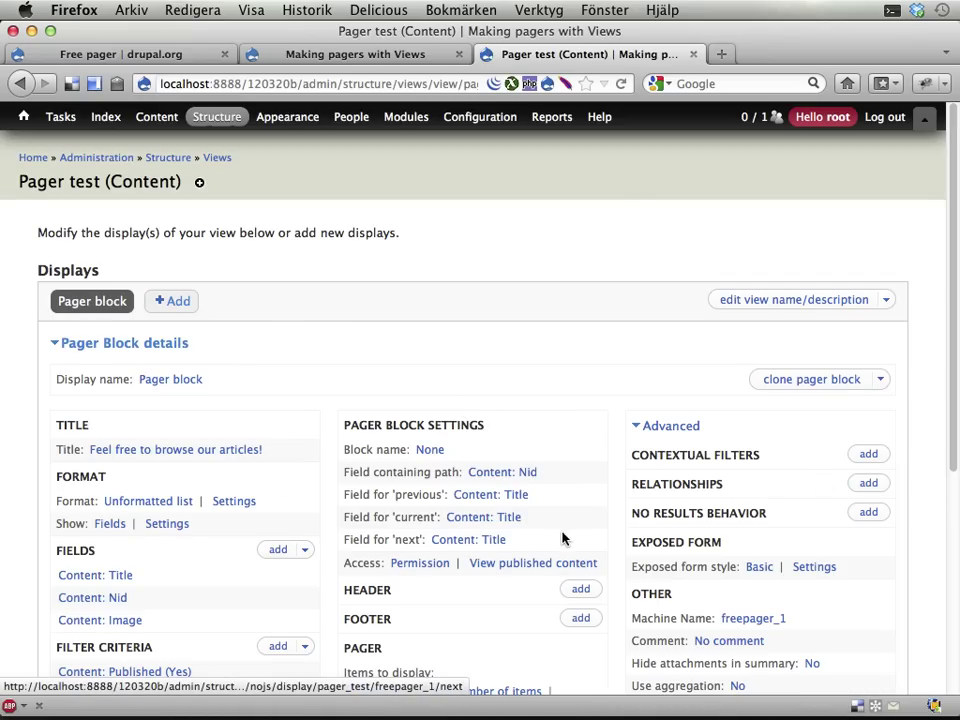
scroll(562, 539, down, 3)
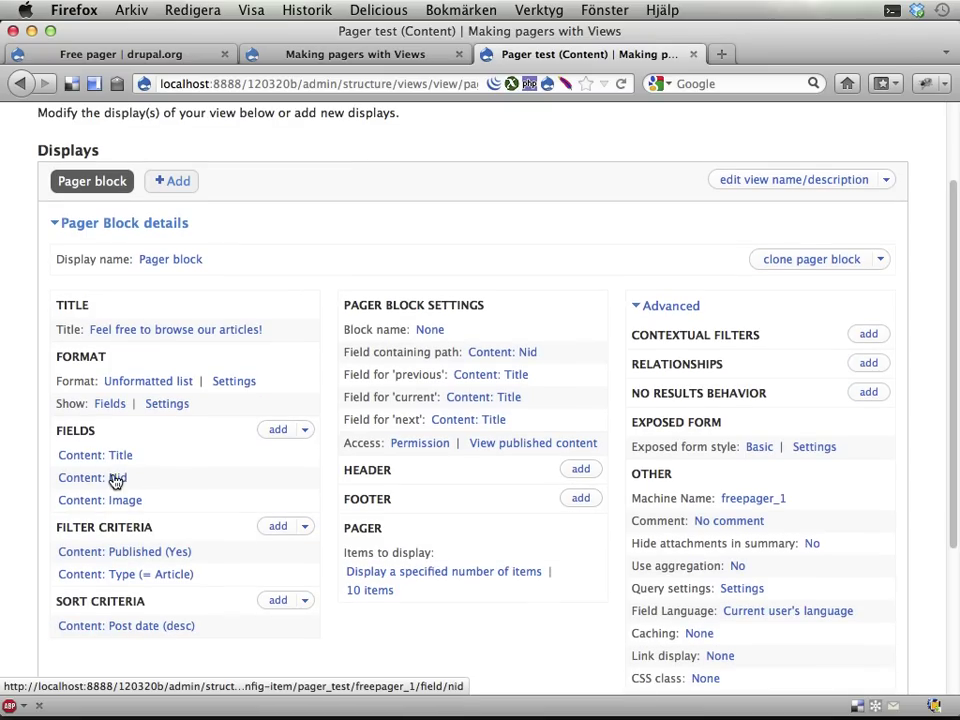
click(95, 483)
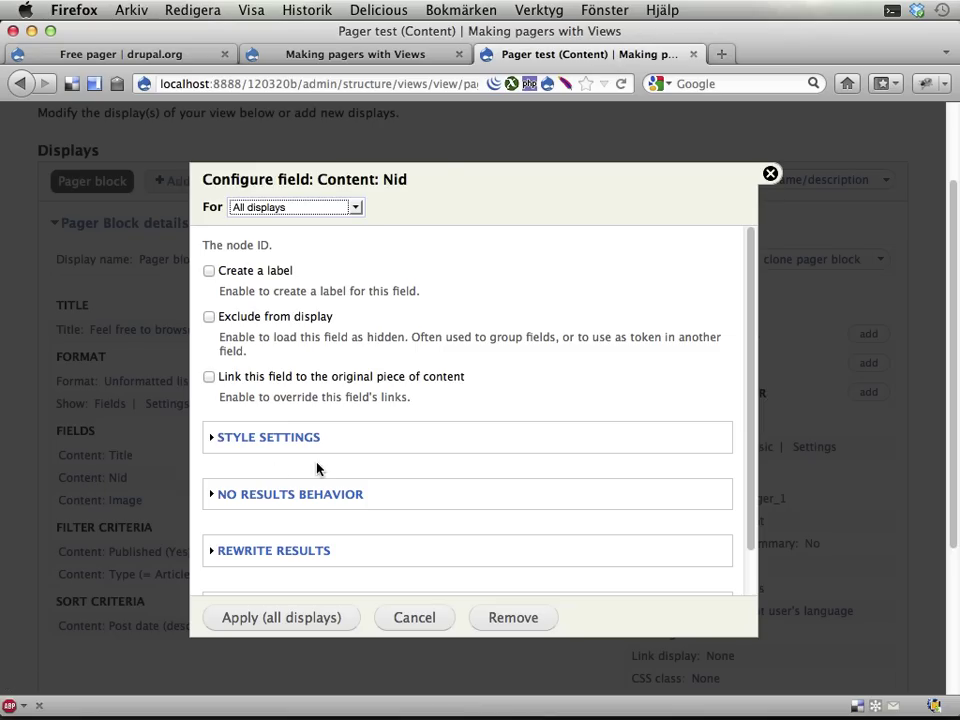
click(256, 551)
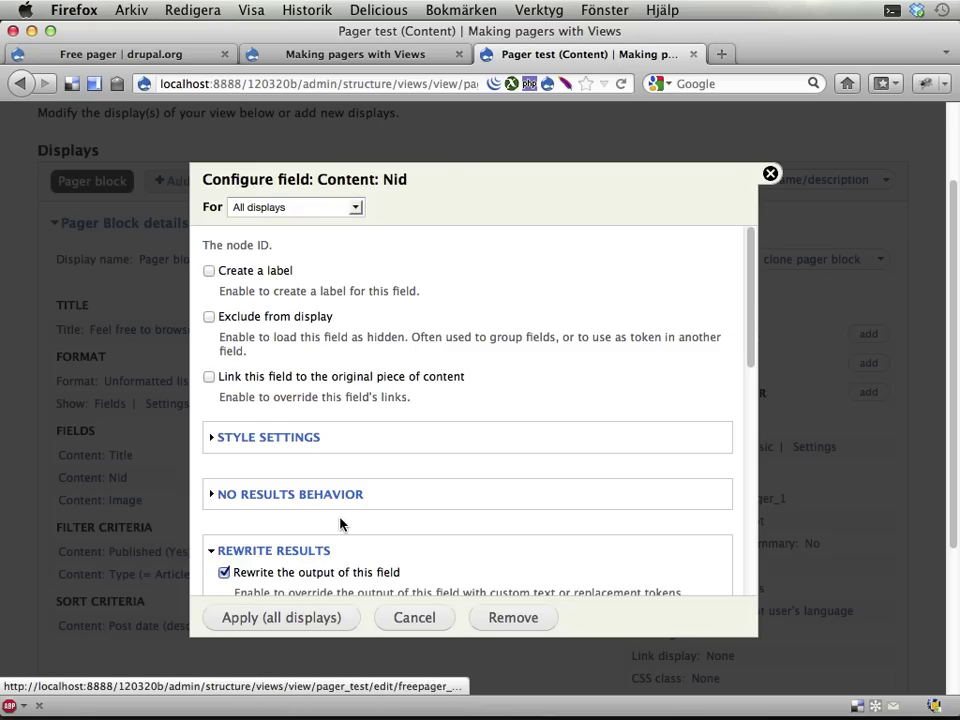
click(343, 474)
key(super+a)
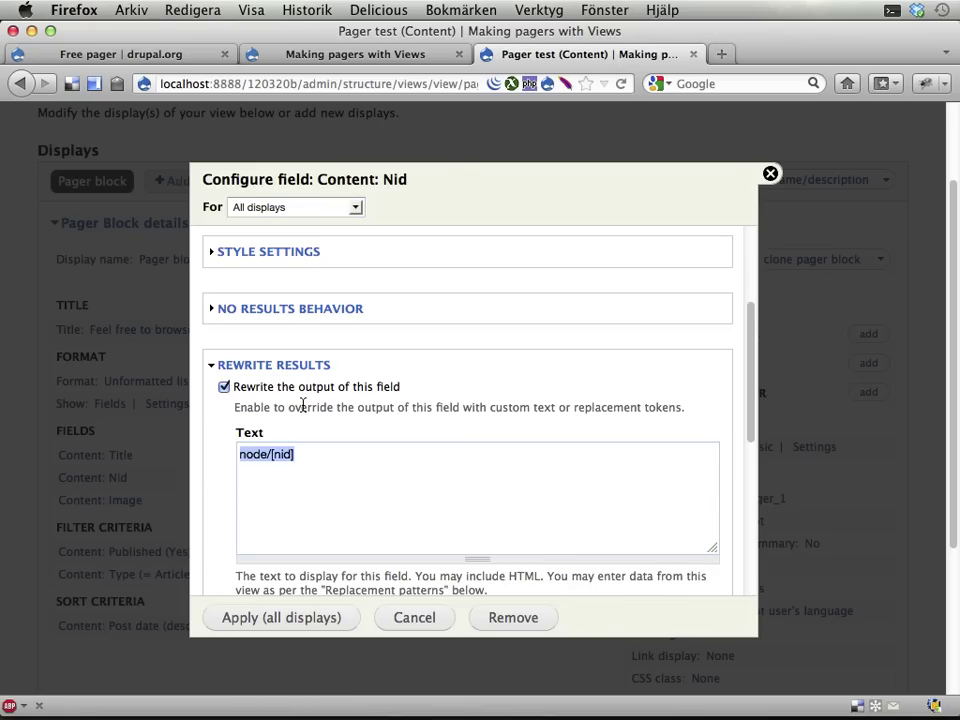
click(322, 457)
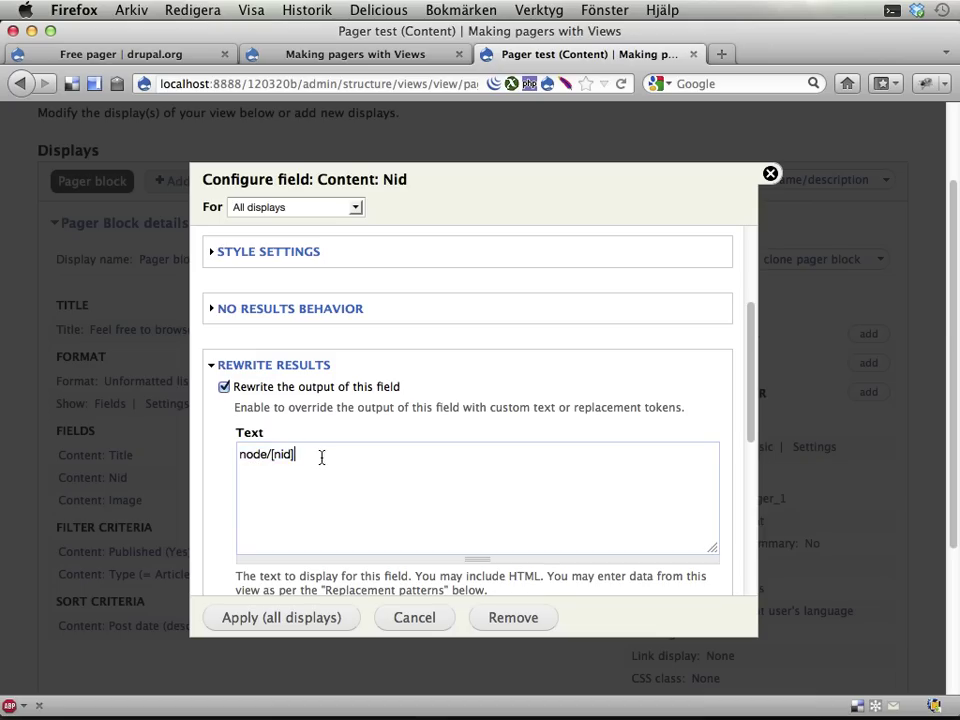
click(404, 625)
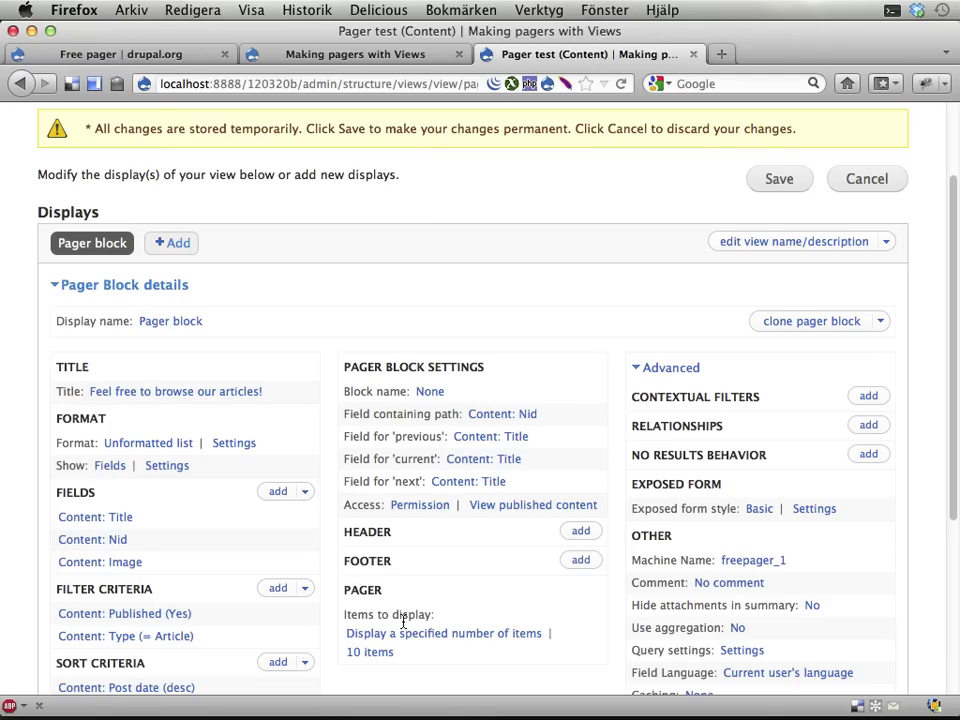
scroll(403, 622, down, 5)
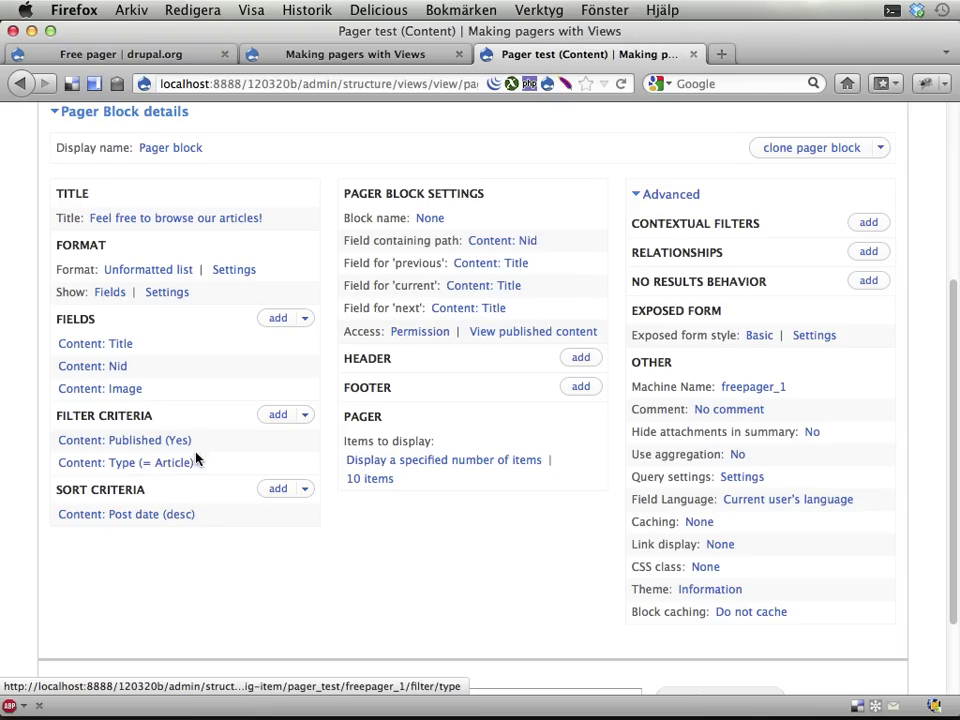
scroll(287, 467, up, 5)
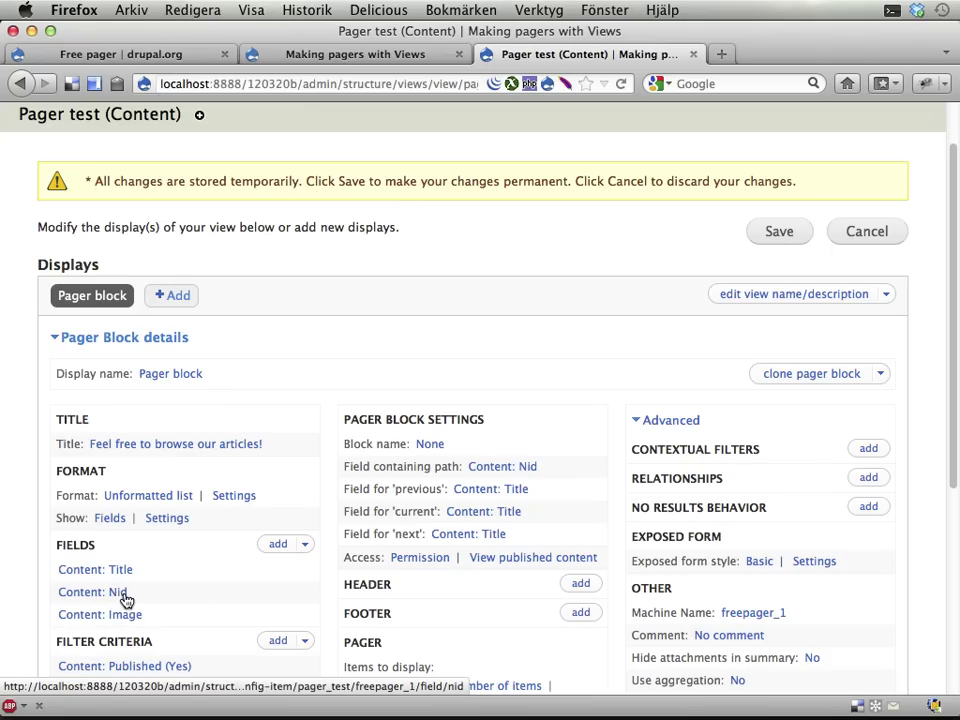
Step: Use Content: Image as the pager block's field for both 'previous' and 'next' links
click(464, 494)
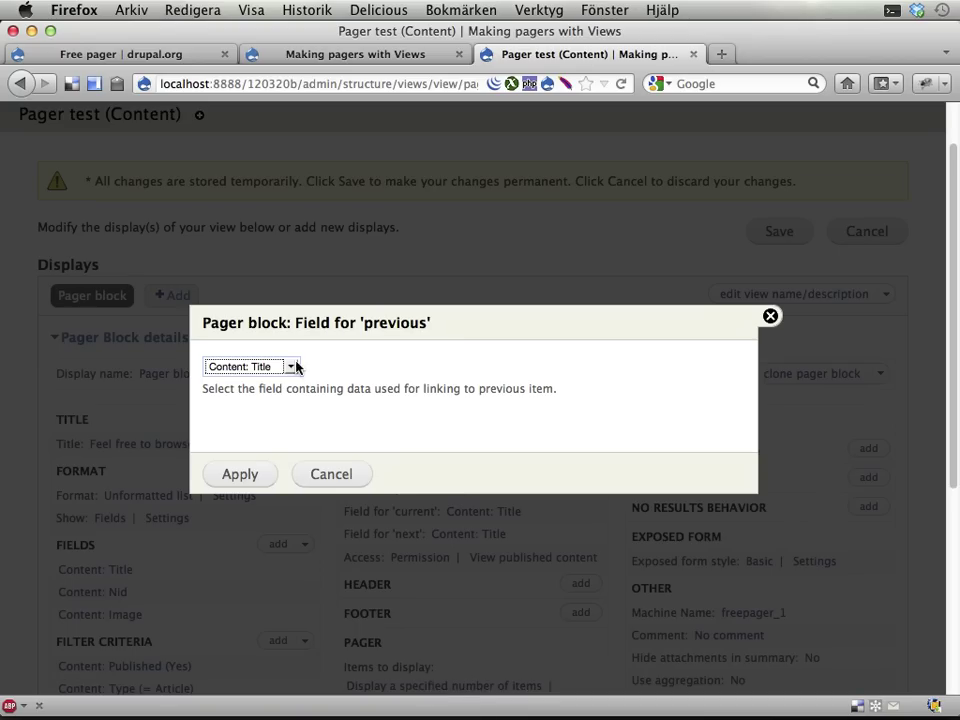
click(296, 367)
click(262, 424)
click(253, 471)
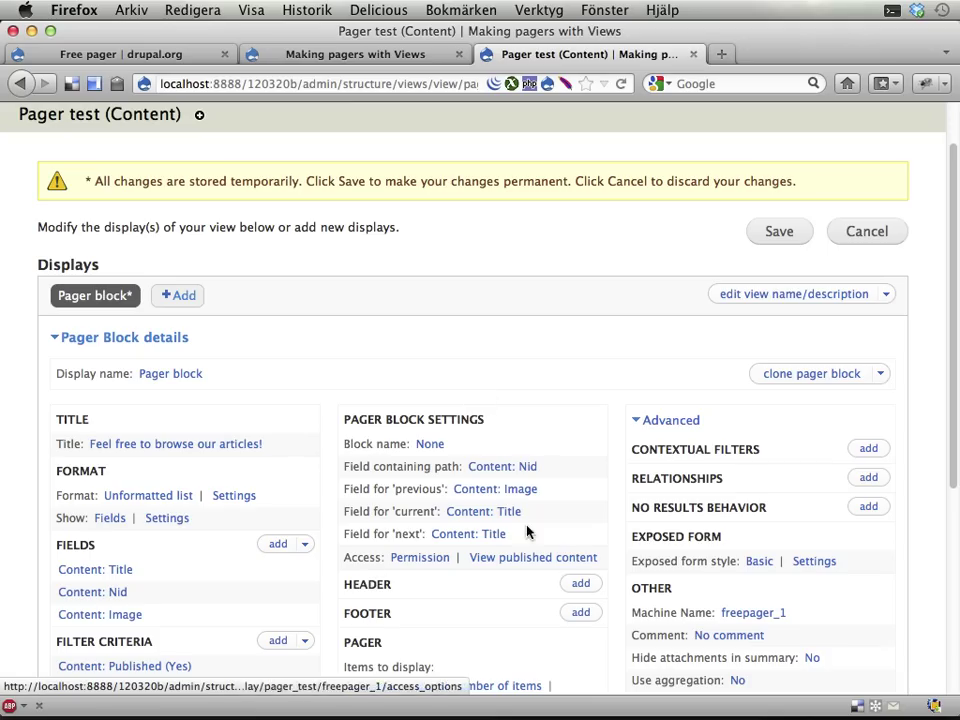
click(455, 533)
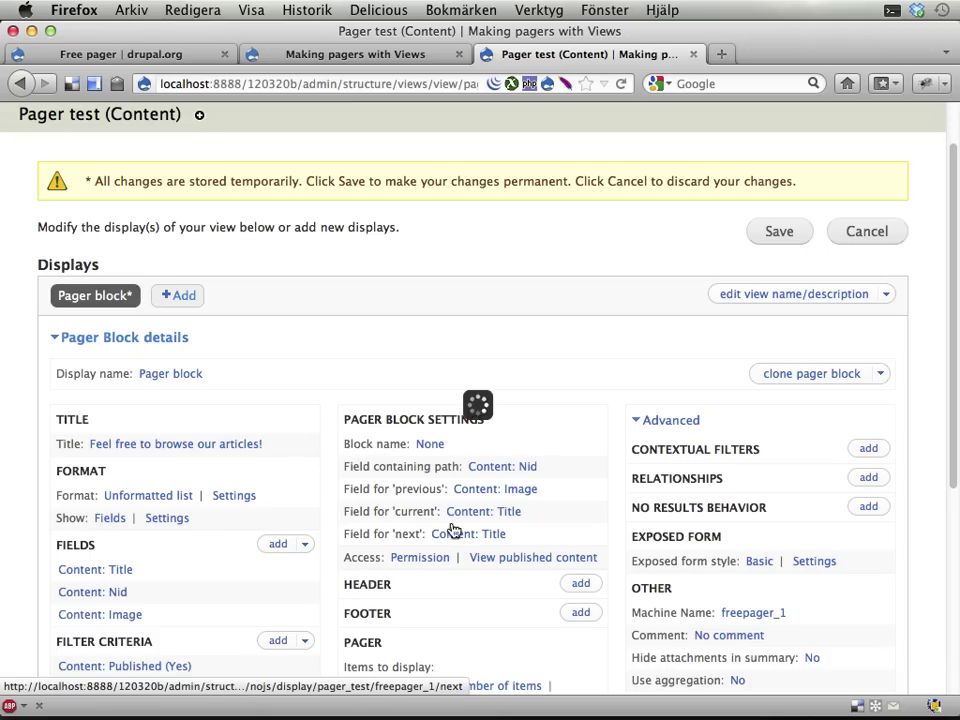
click(250, 366)
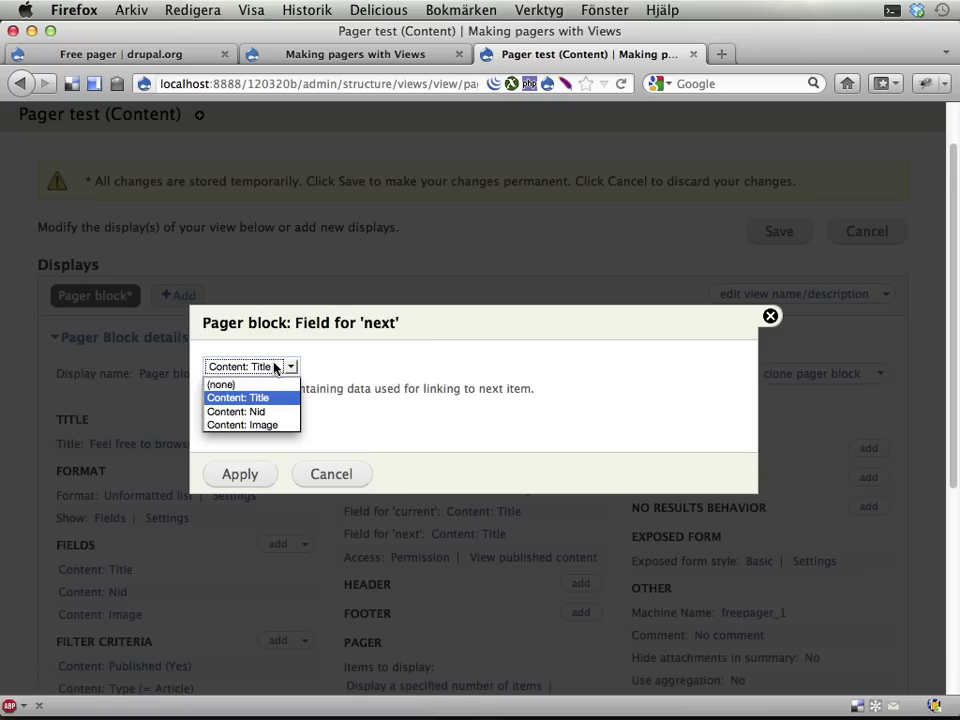
click(250, 424)
click(250, 476)
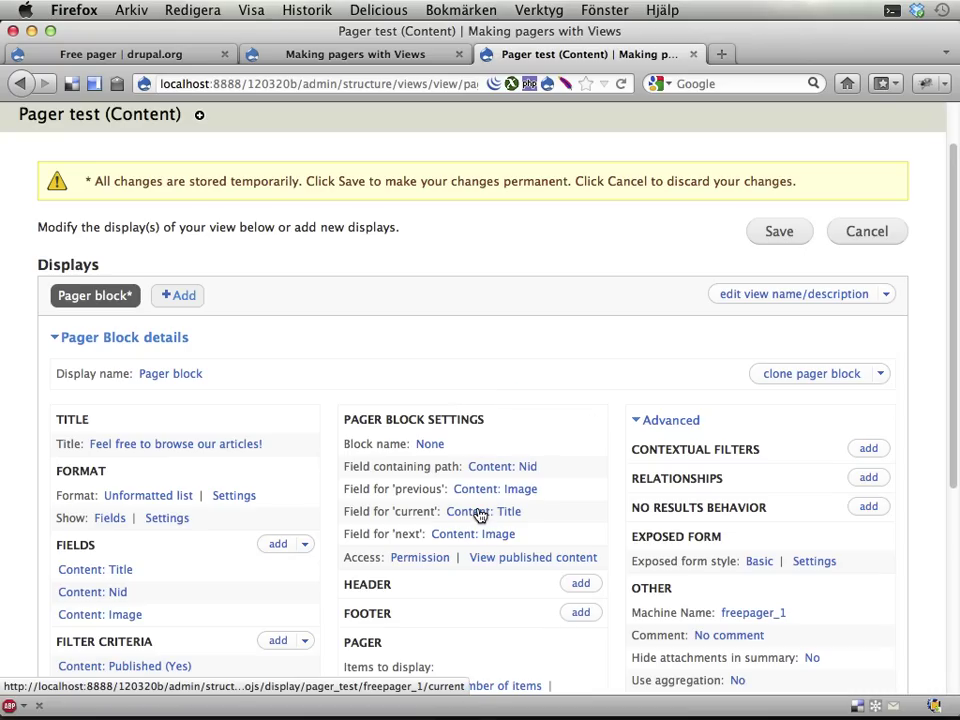
Step: Set the 'current' field to (none) and save the Pager test view
click(480, 512)
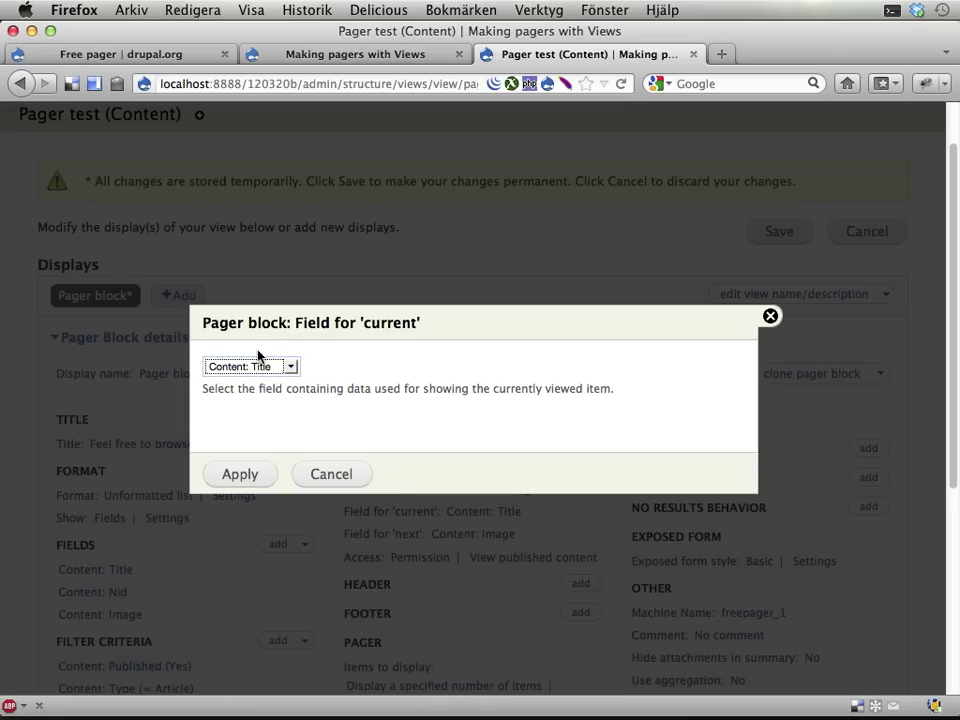
click(251, 368)
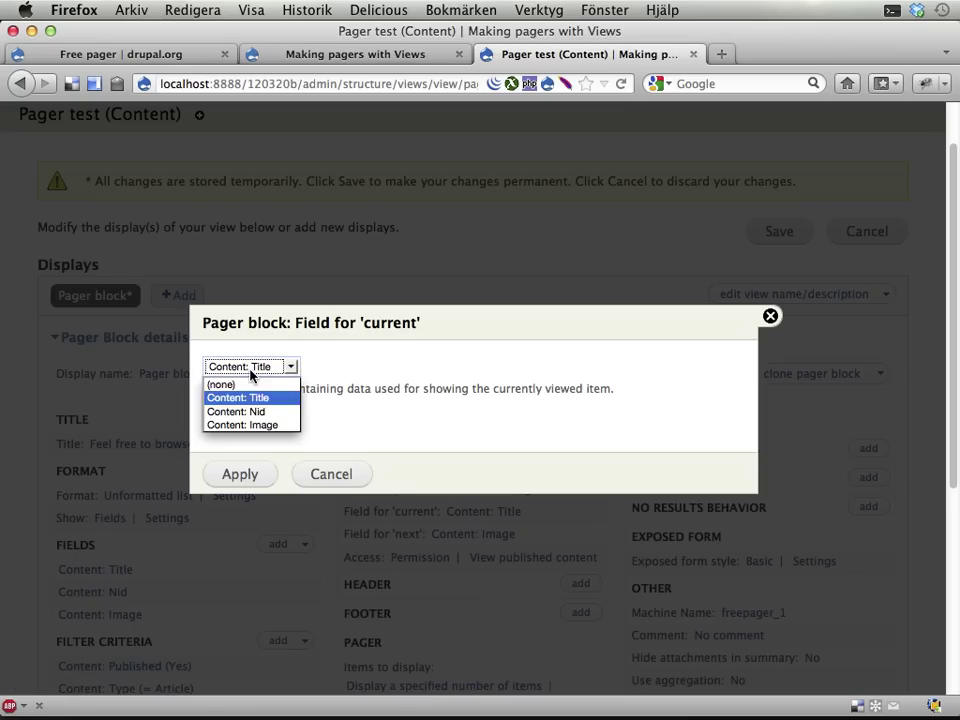
click(236, 384)
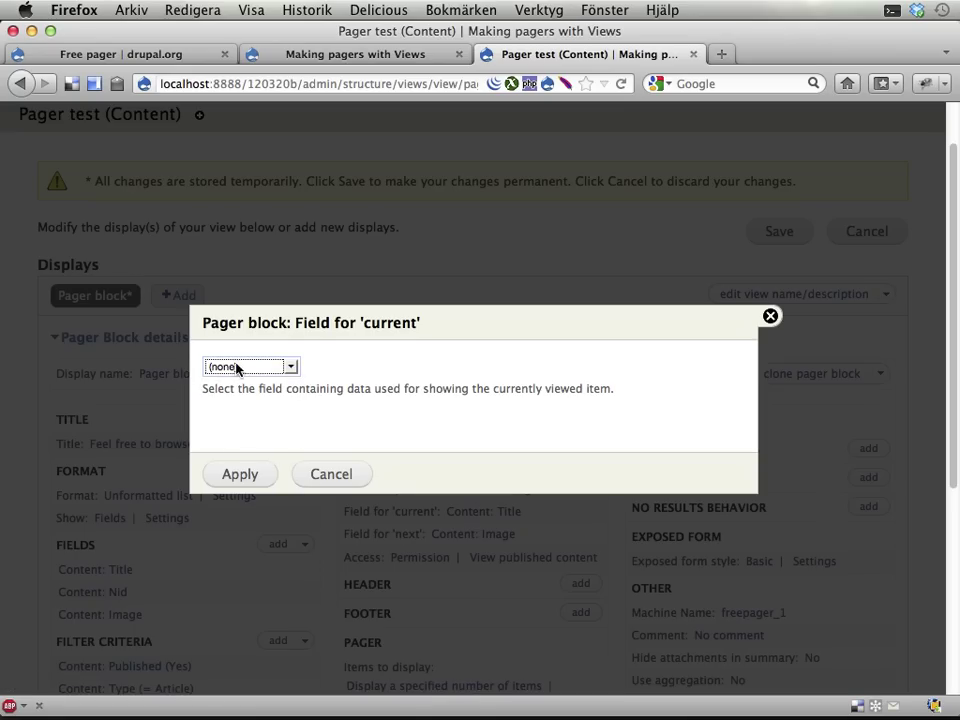
click(238, 476)
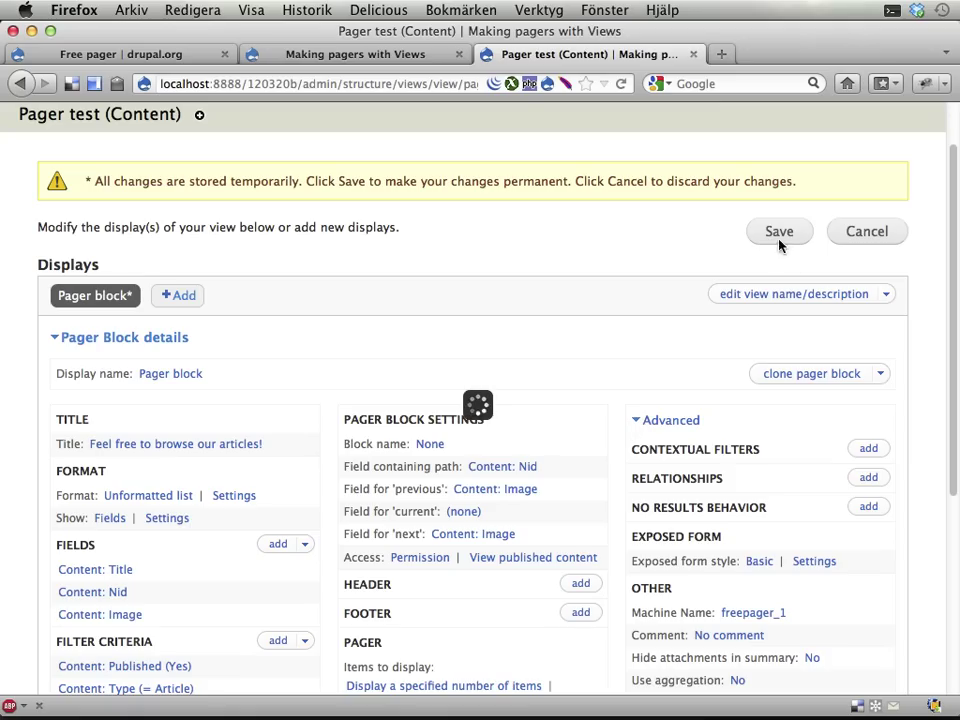
click(778, 238)
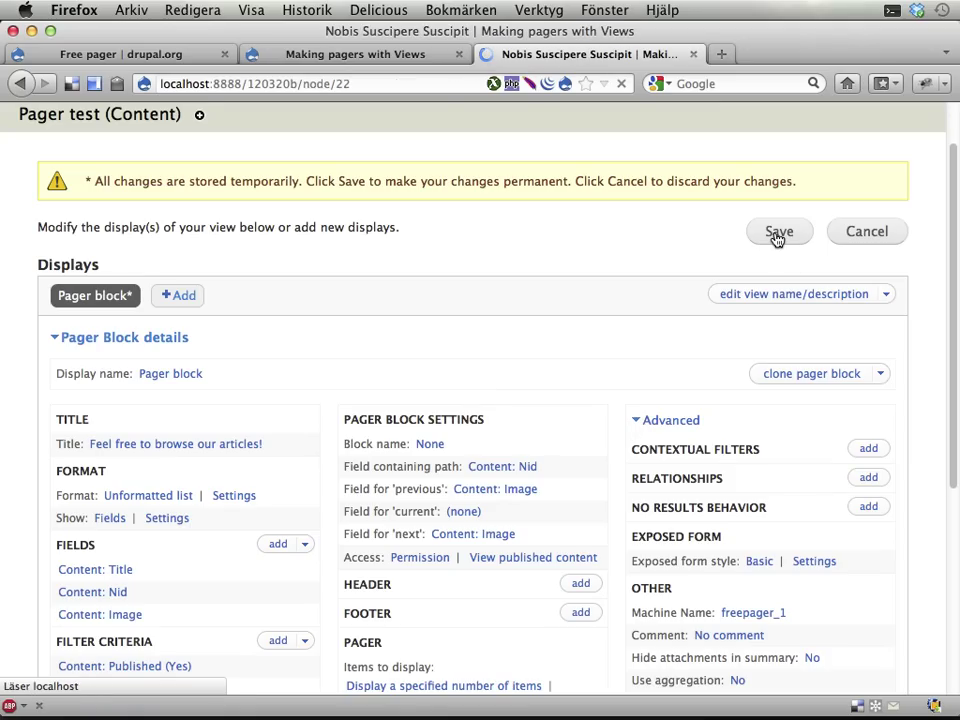
Step: Browse neighbouring articles through the image-thumbnail pager, ending on Macto Magna Ymo
scroll(647, 478, down, 15)
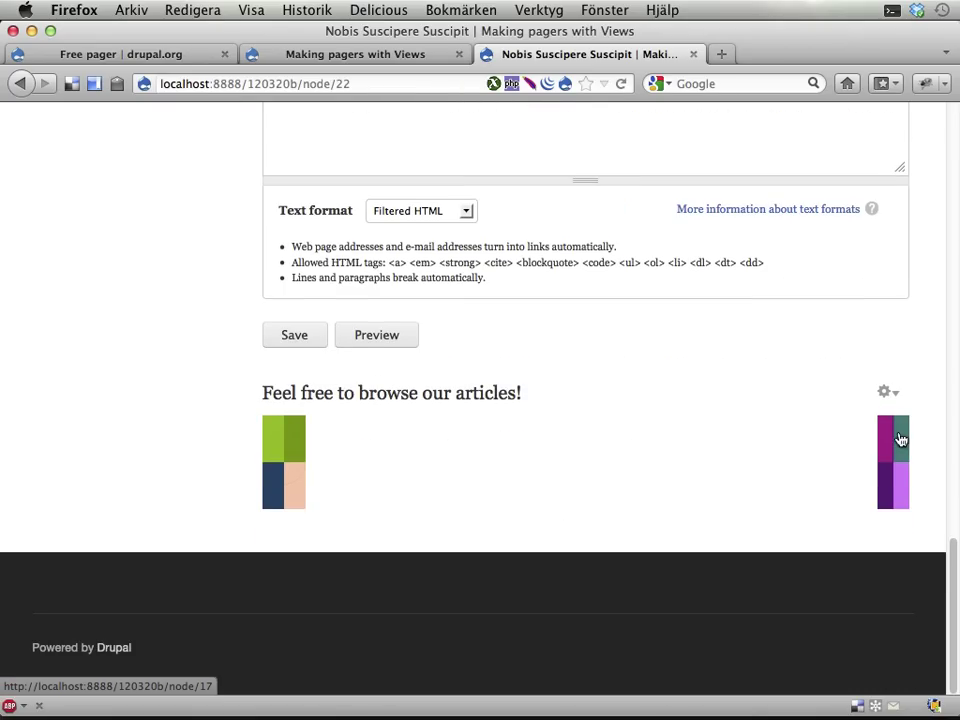
click(893, 479)
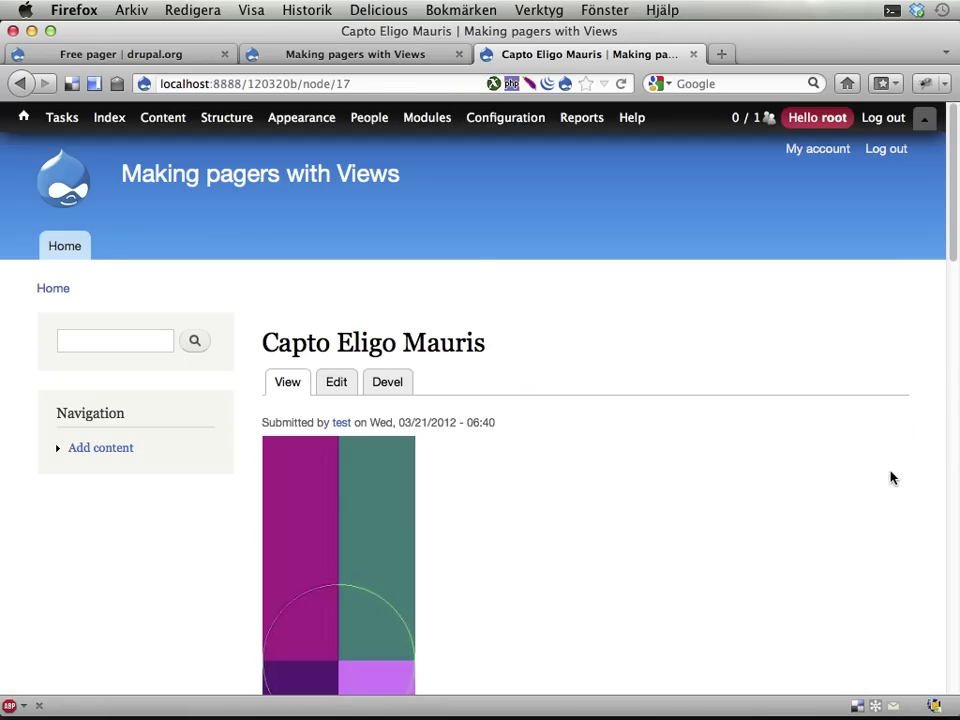
scroll(880, 472, down, 10)
scroll(866, 470, down, 10)
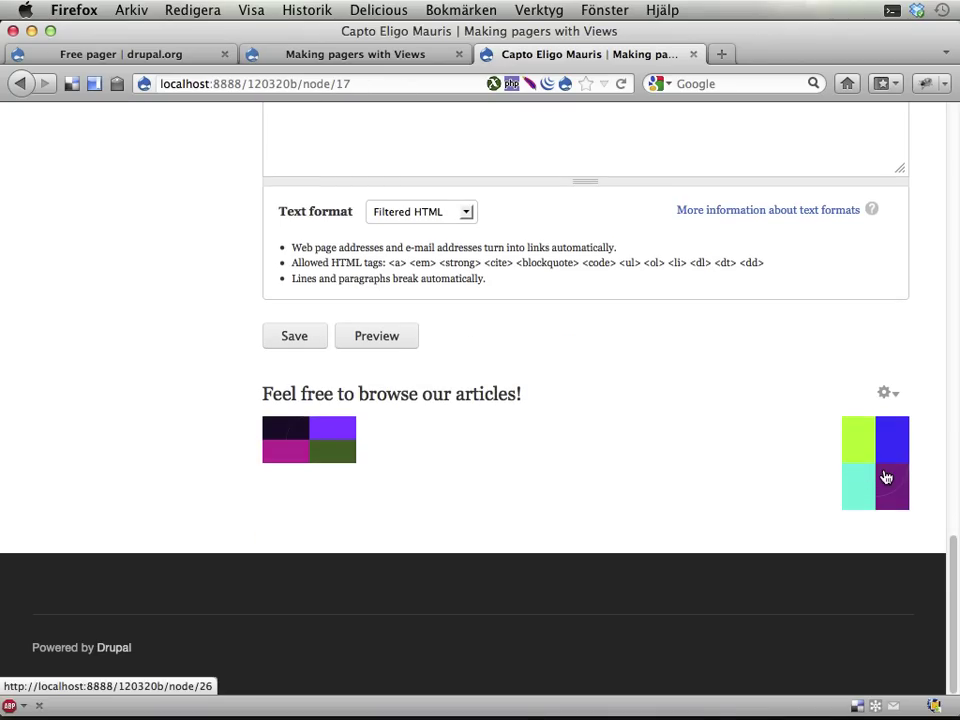
click(885, 477)
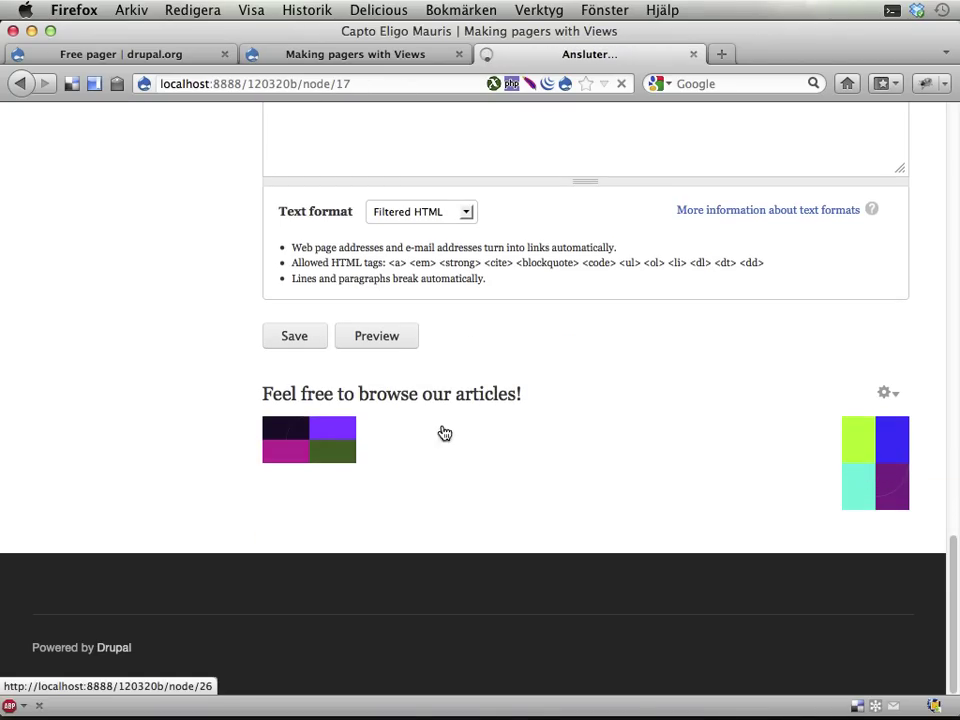
scroll(759, 432, down, 15)
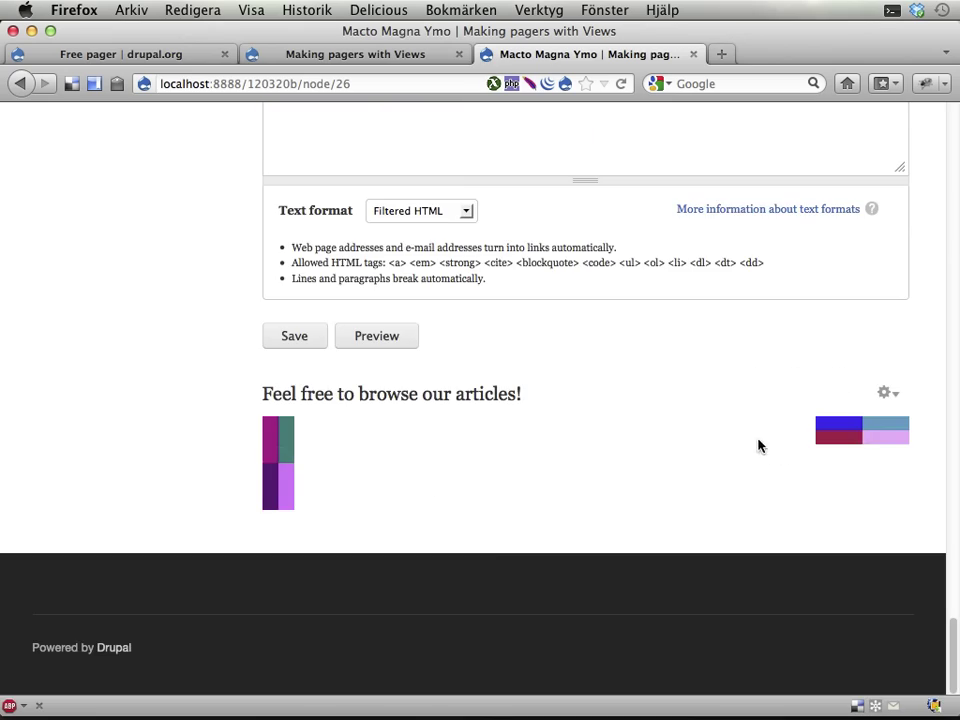
scroll(602, 493, up, 10)
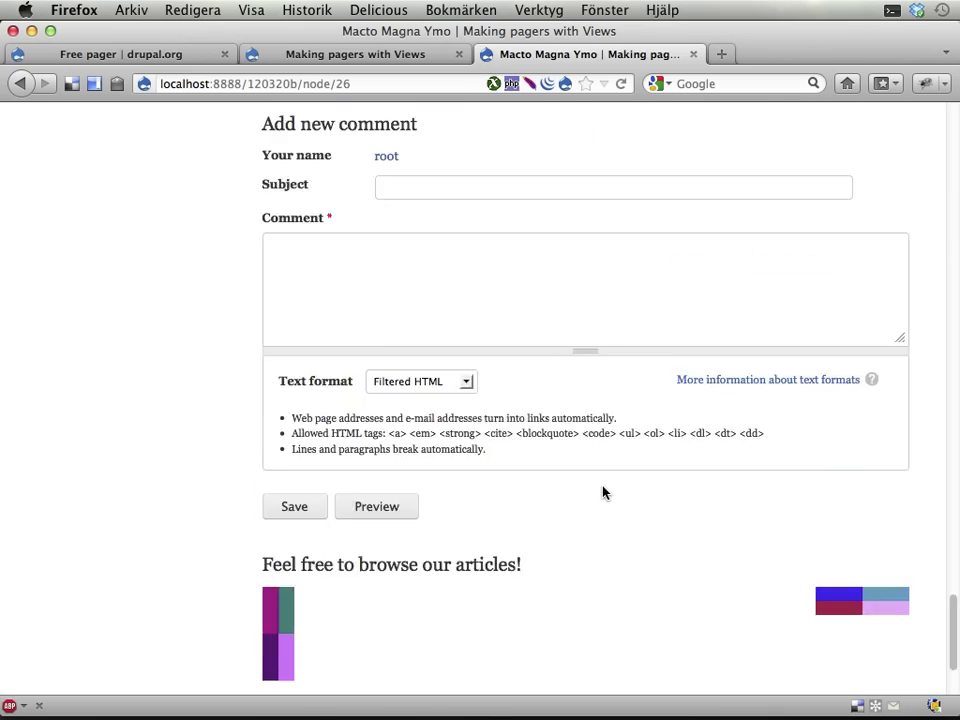
scroll(603, 489, up, 10)
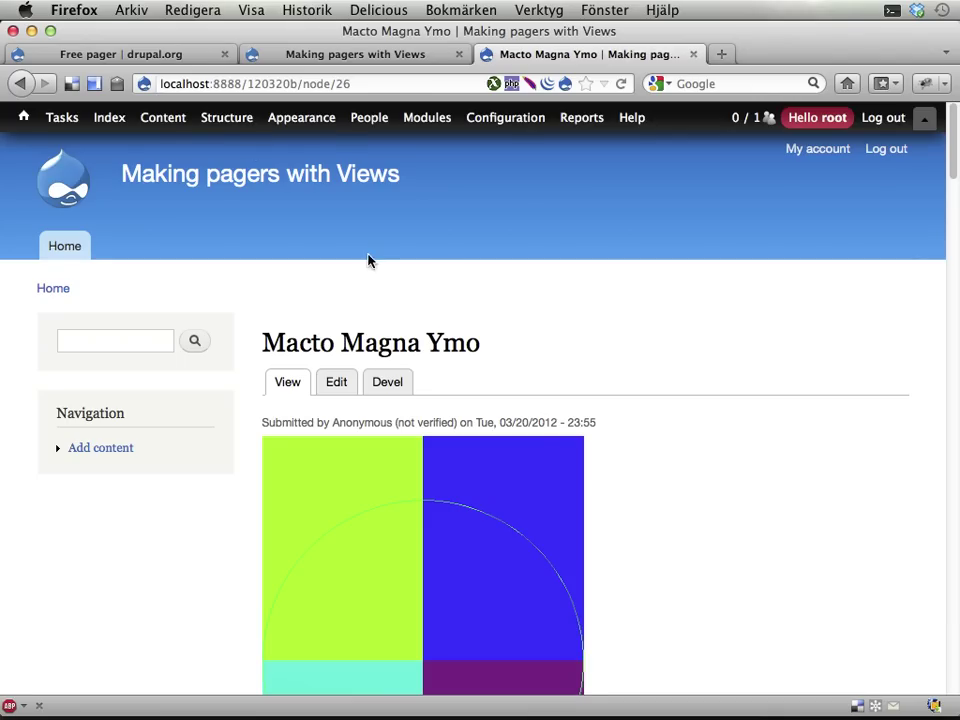
mouse_move(222, 127)
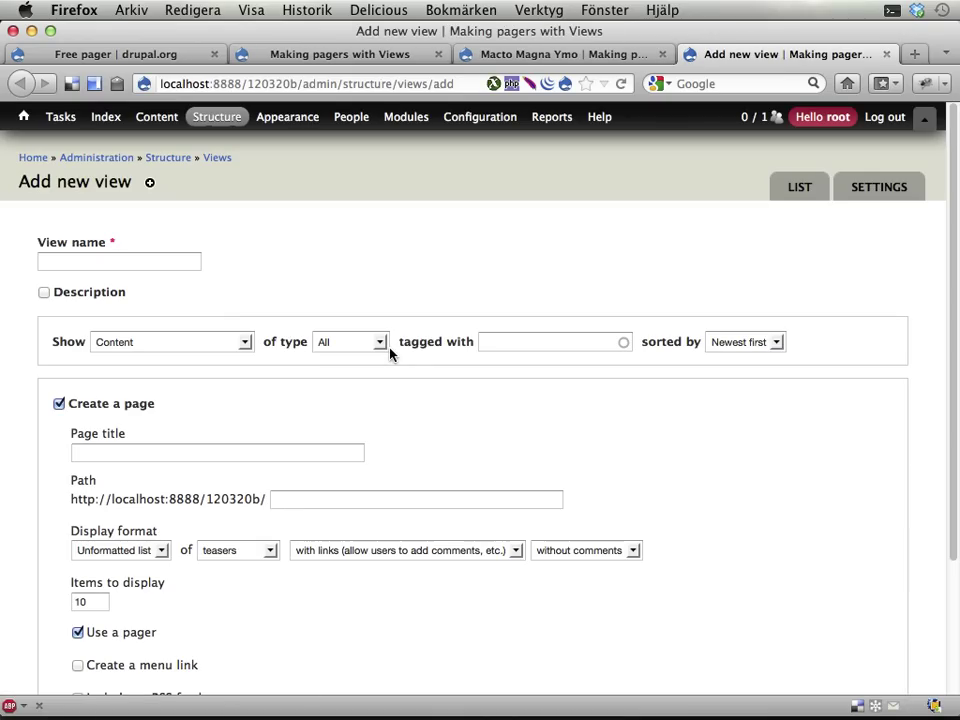
Step: Create an unsorted Users view named 'Editor browser' without a page display, and continue editing
click(173, 262)
text(Editor pager)
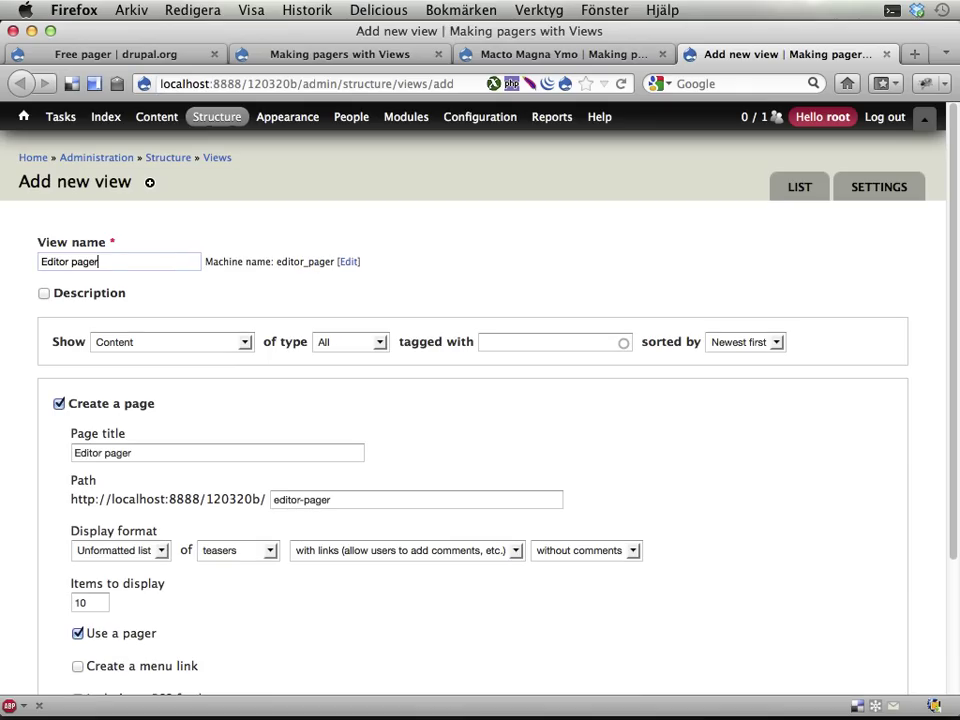
key(shift+alt+Left)
text(browser)
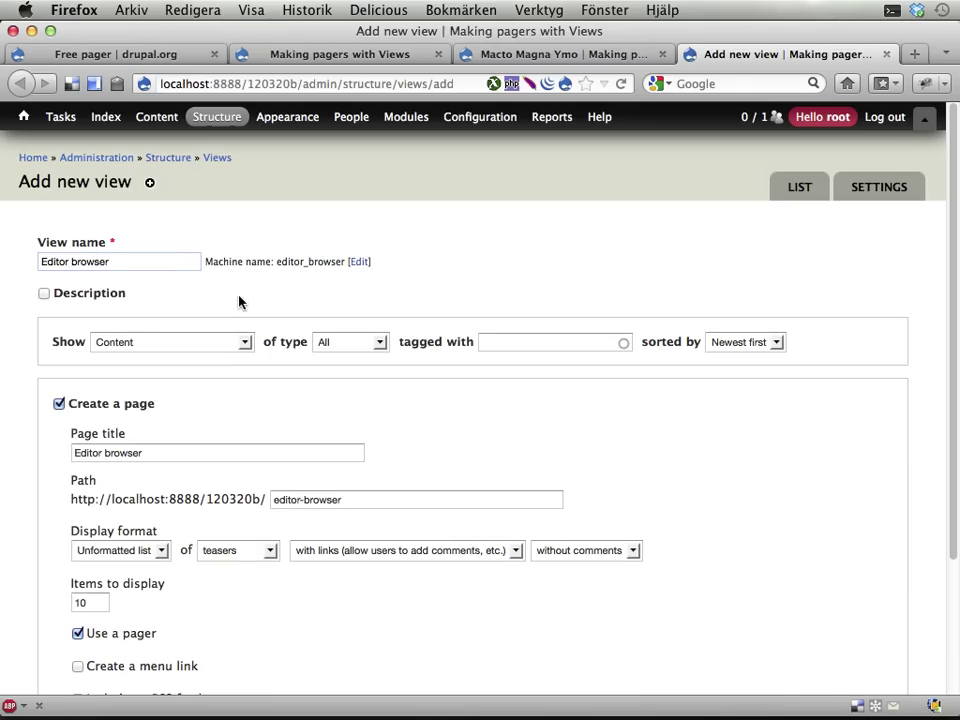
click(143, 342)
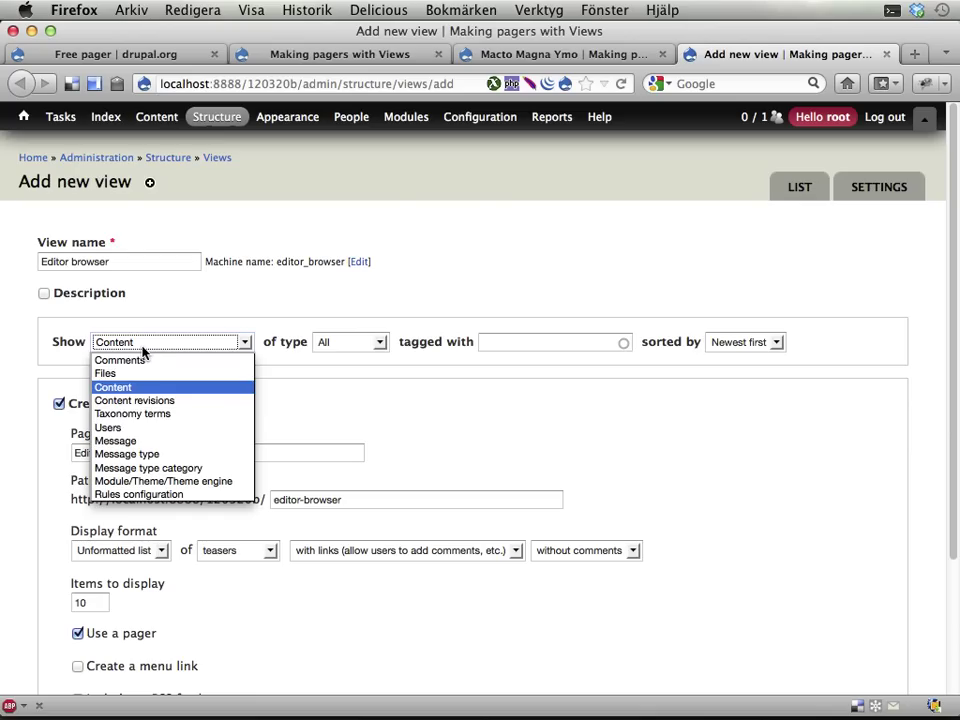
click(128, 428)
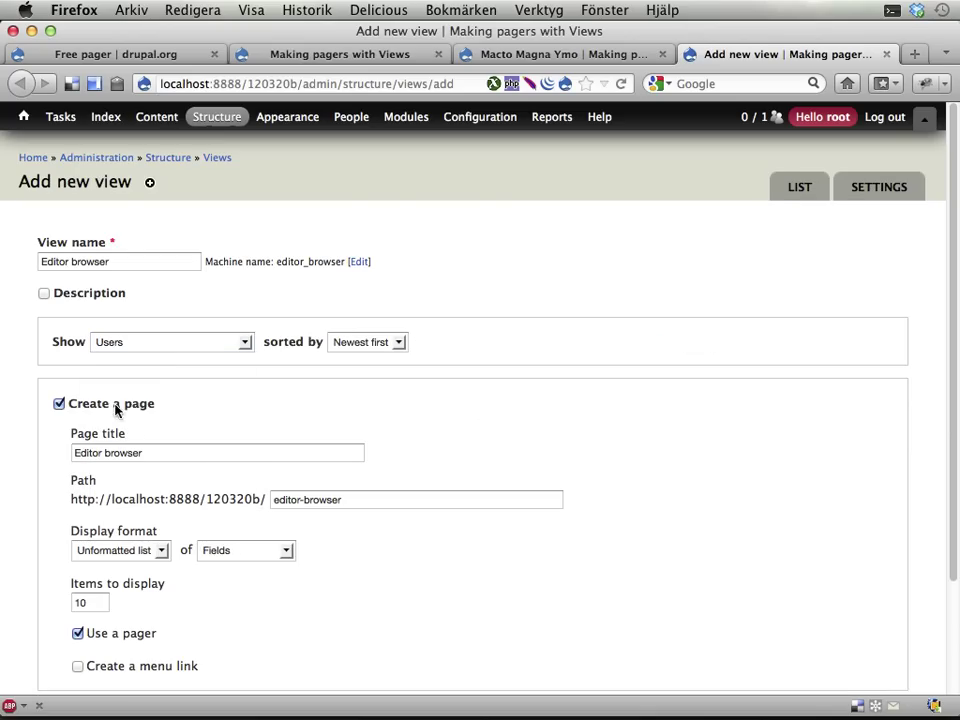
click(117, 406)
click(358, 342)
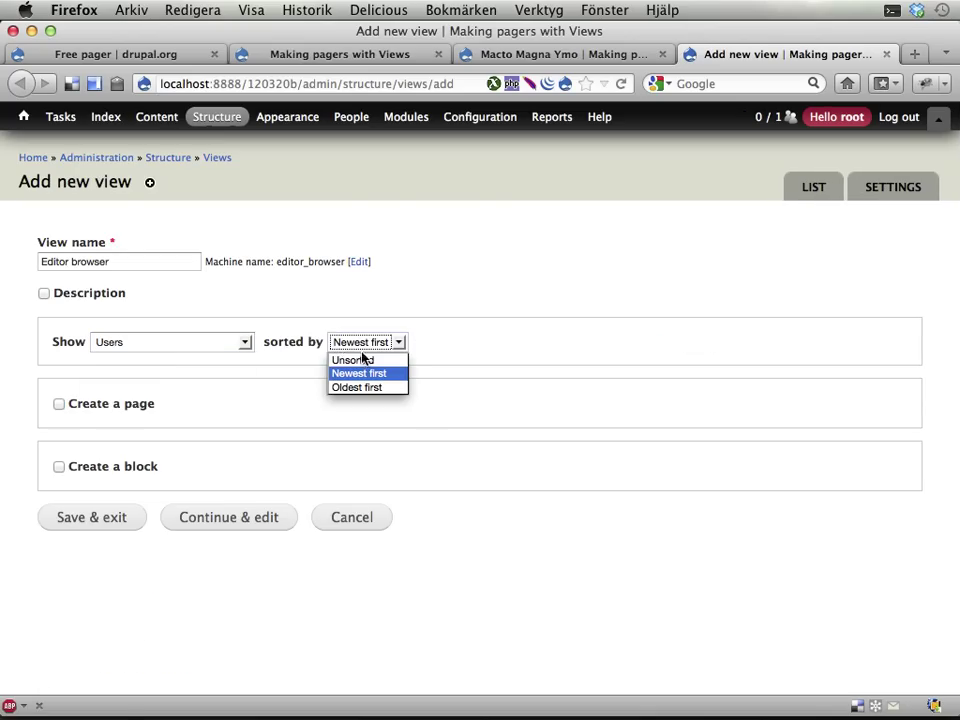
click(364, 359)
click(217, 528)
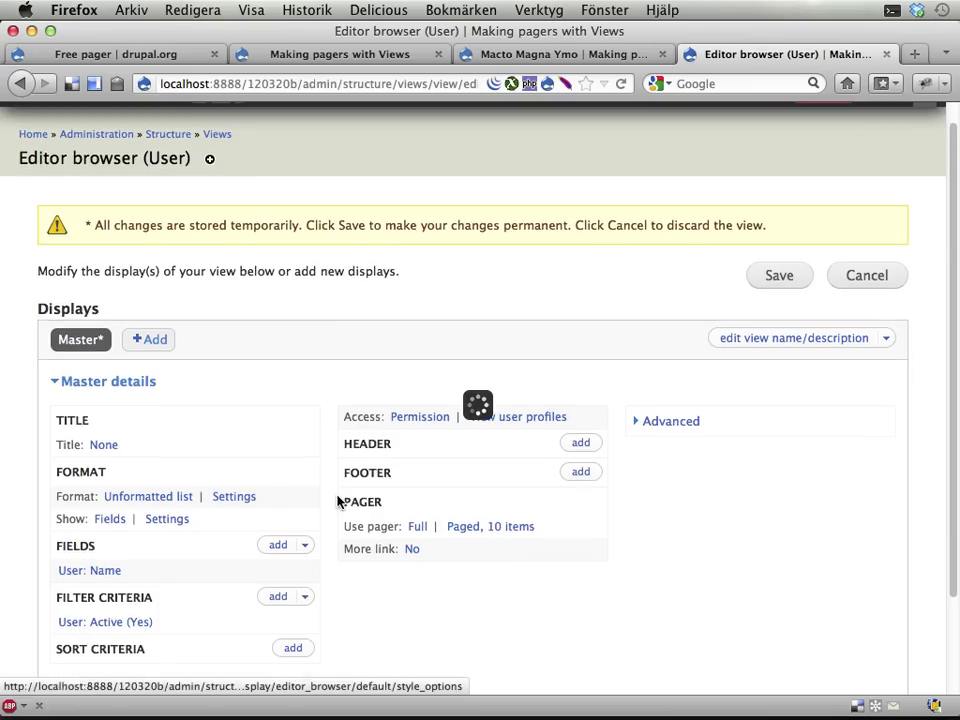
Step: Add a User: Name ascending sort to the Editor browser view
scroll(338, 502, down, 3)
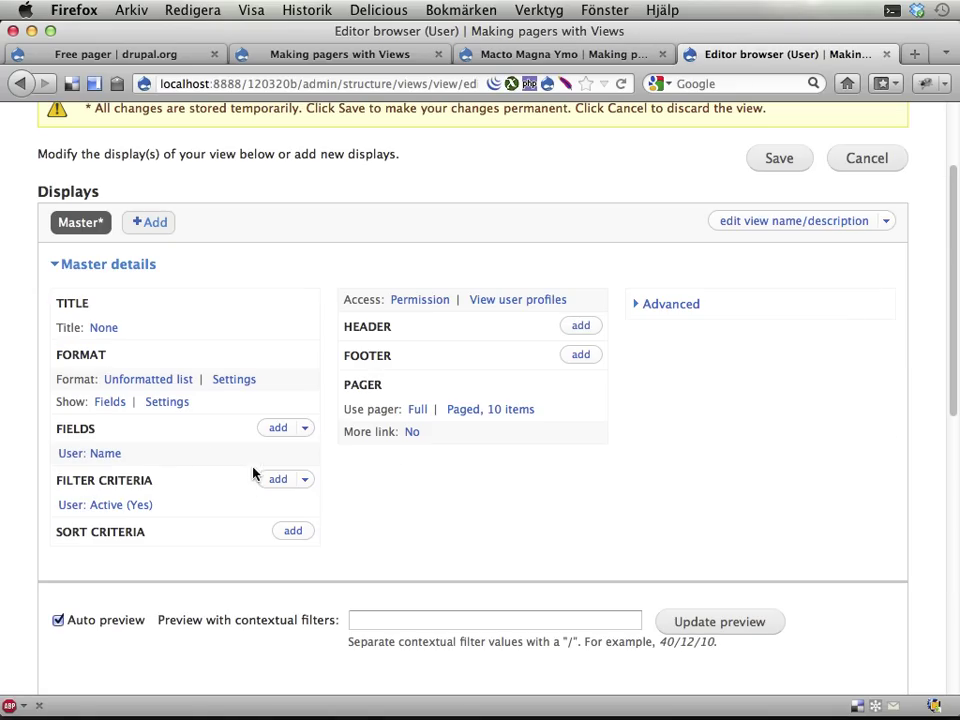
click(292, 532)
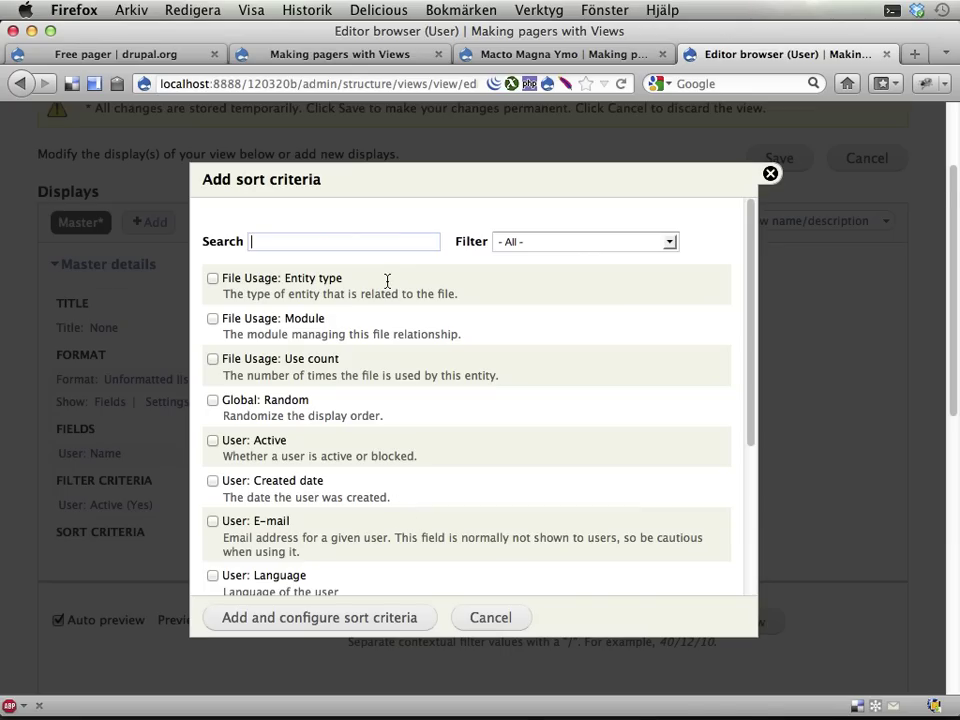
text(nam)
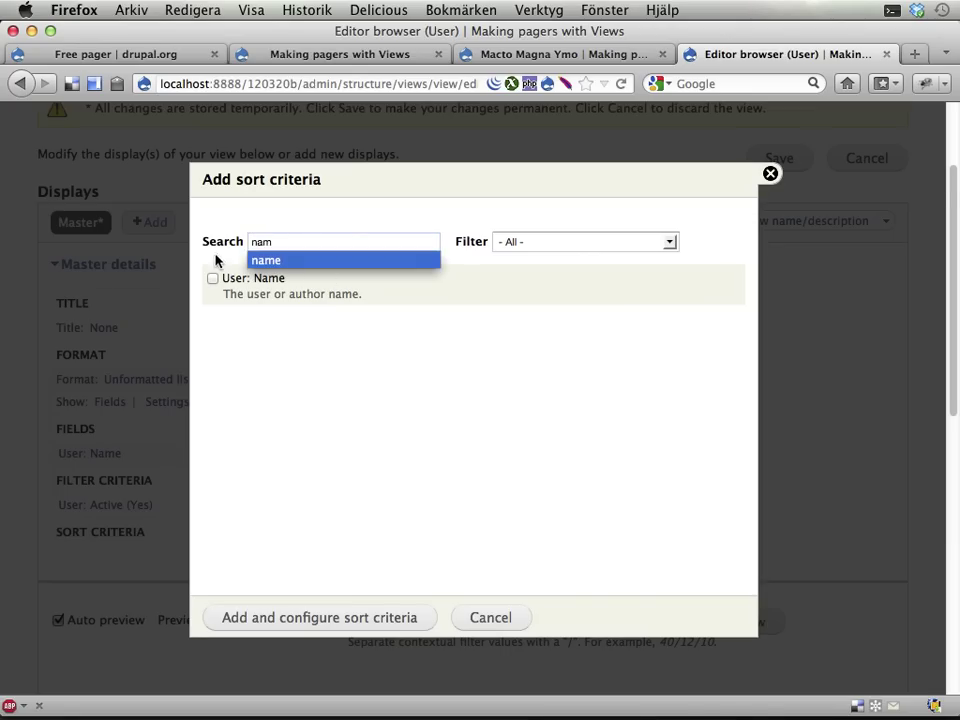
click(212, 279)
click(294, 620)
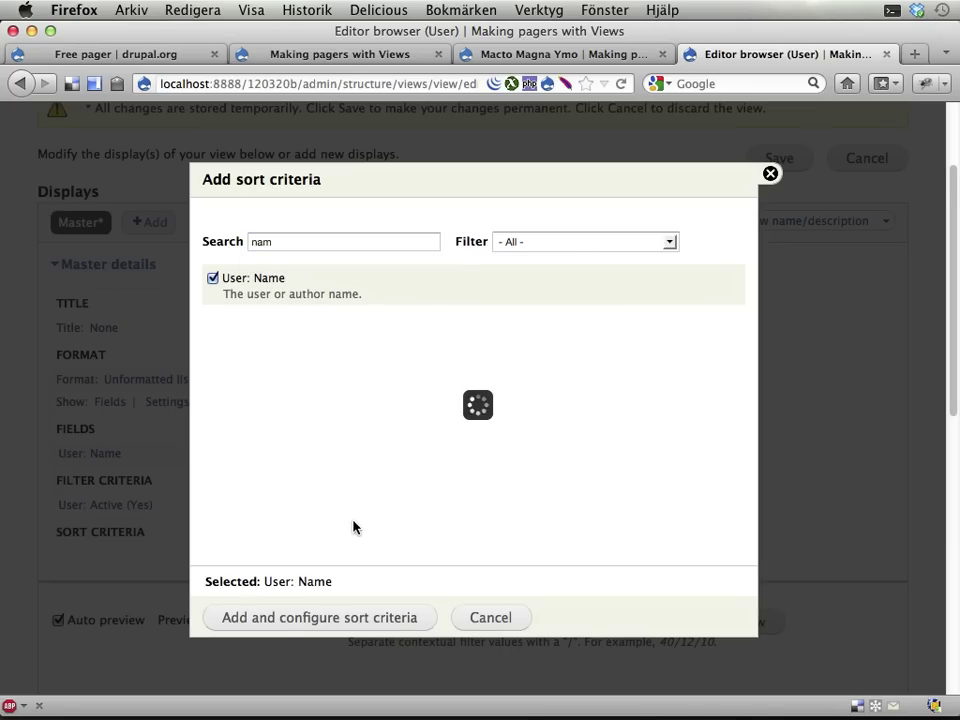
click(233, 506)
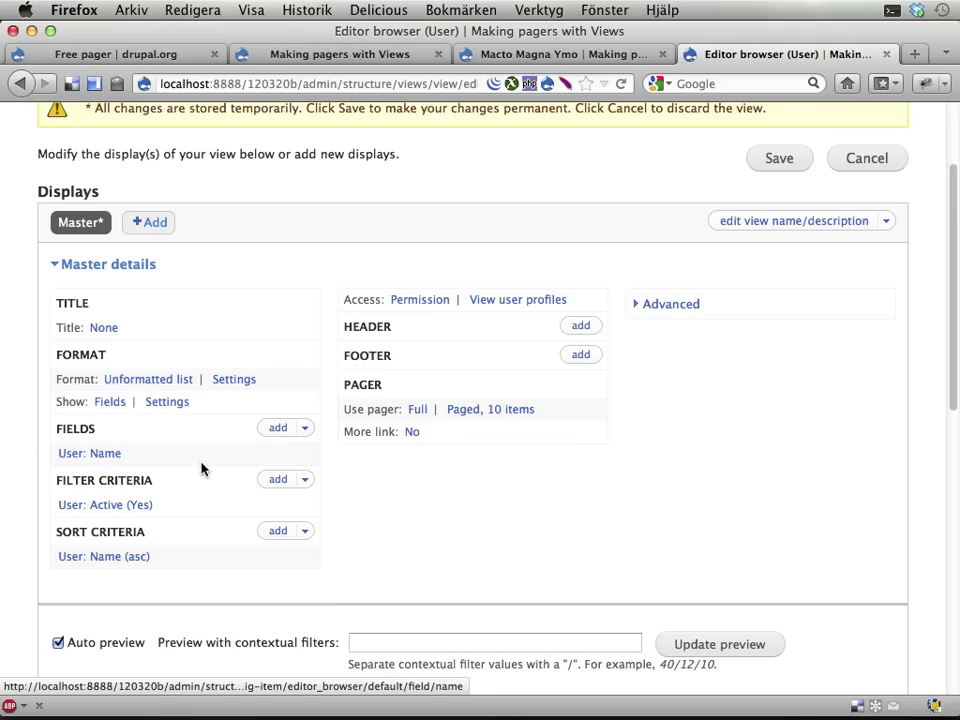
Step: Add a User: Roles filter limited to the editor role
click(277, 484)
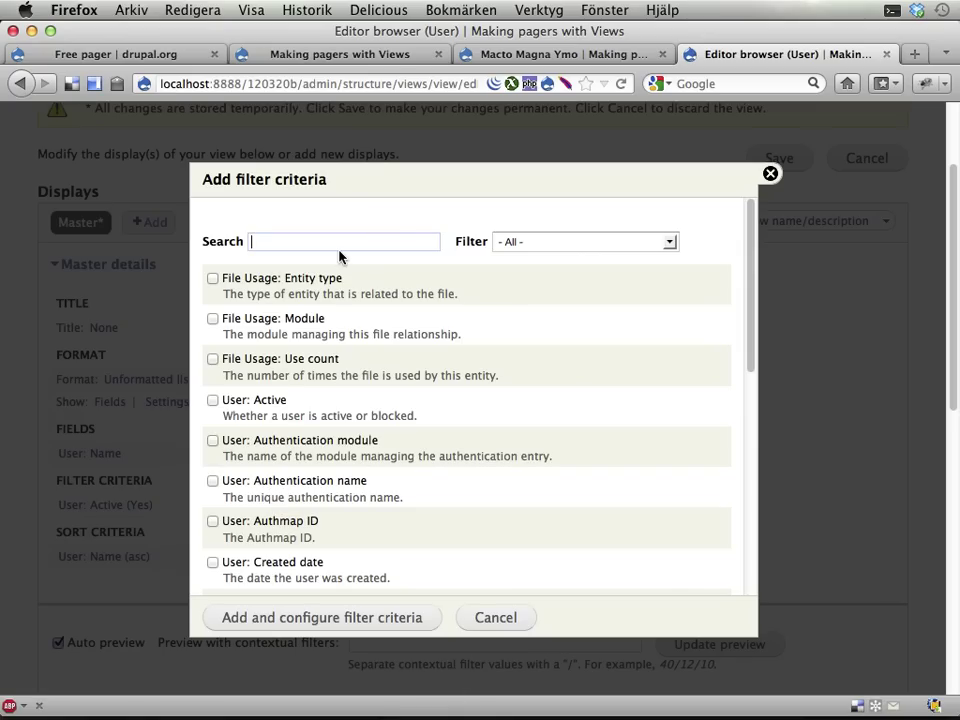
text(role)
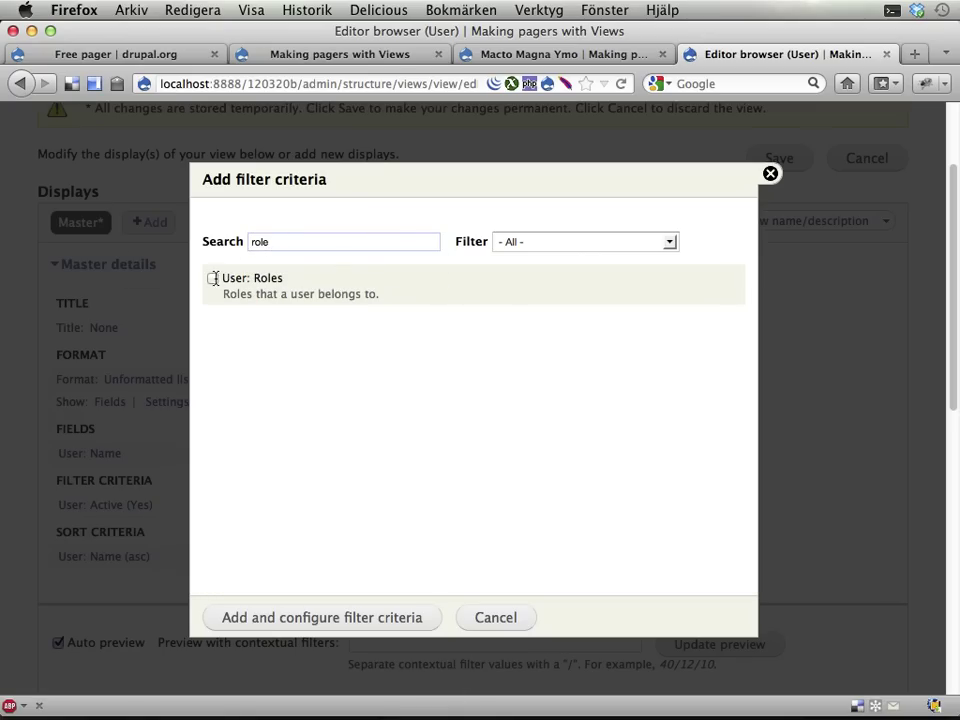
click(213, 279)
click(278, 617)
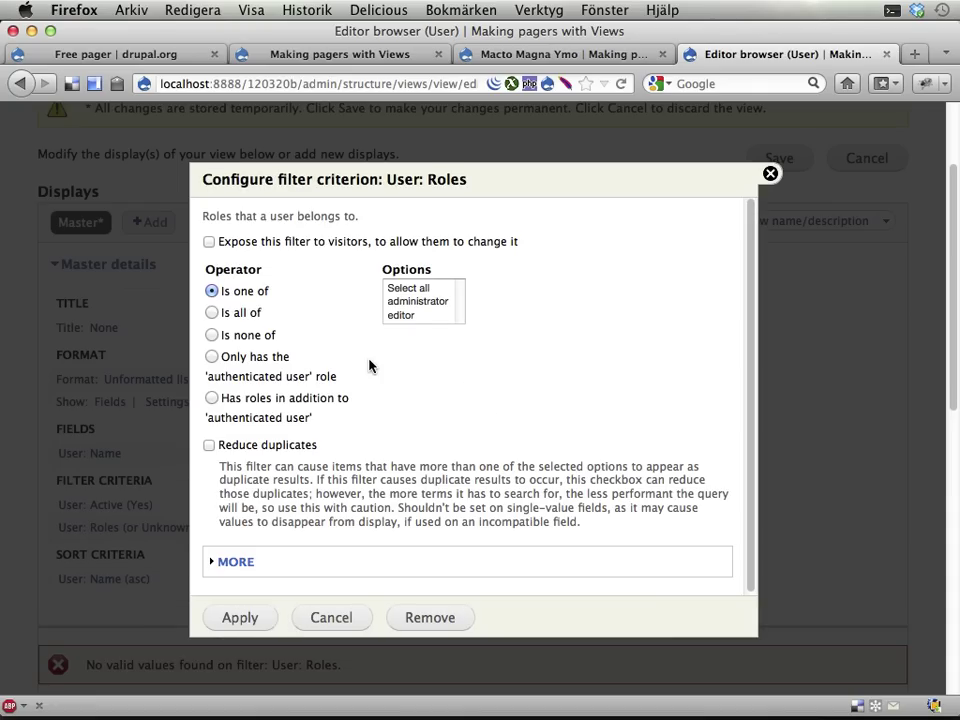
click(405, 315)
click(240, 618)
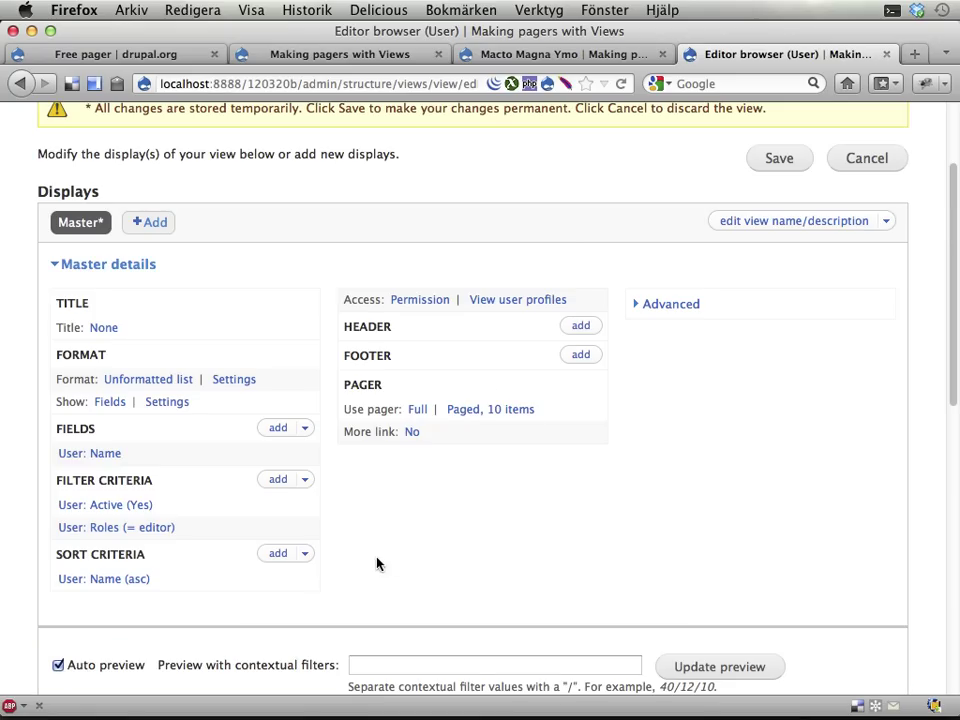
Step: Add a Pager block display and add the User: Uid field to it
click(146, 222)
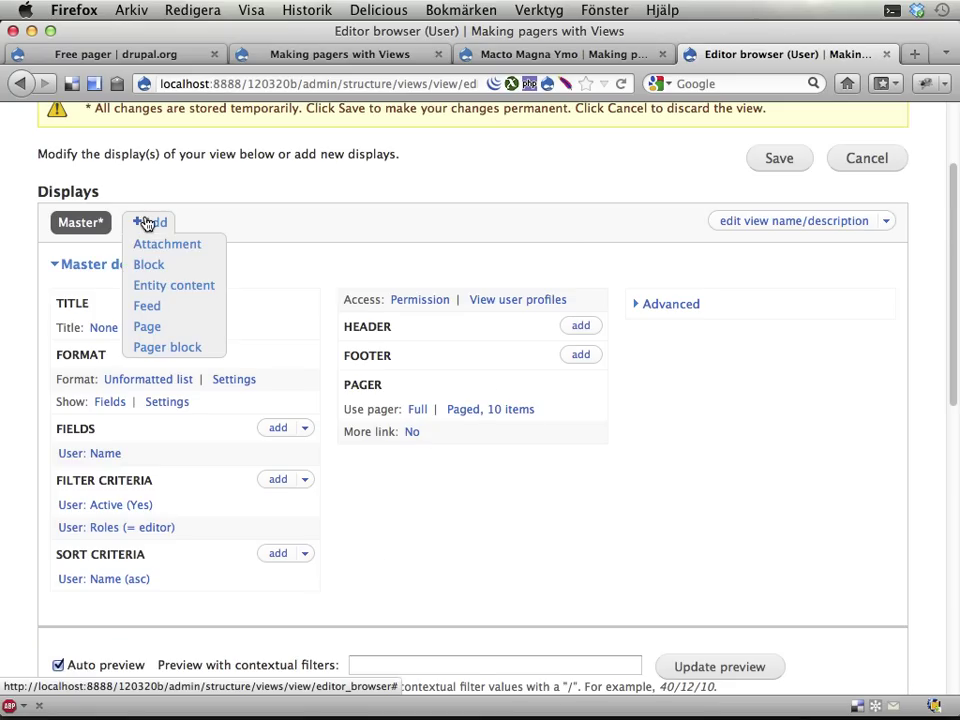
click(160, 355)
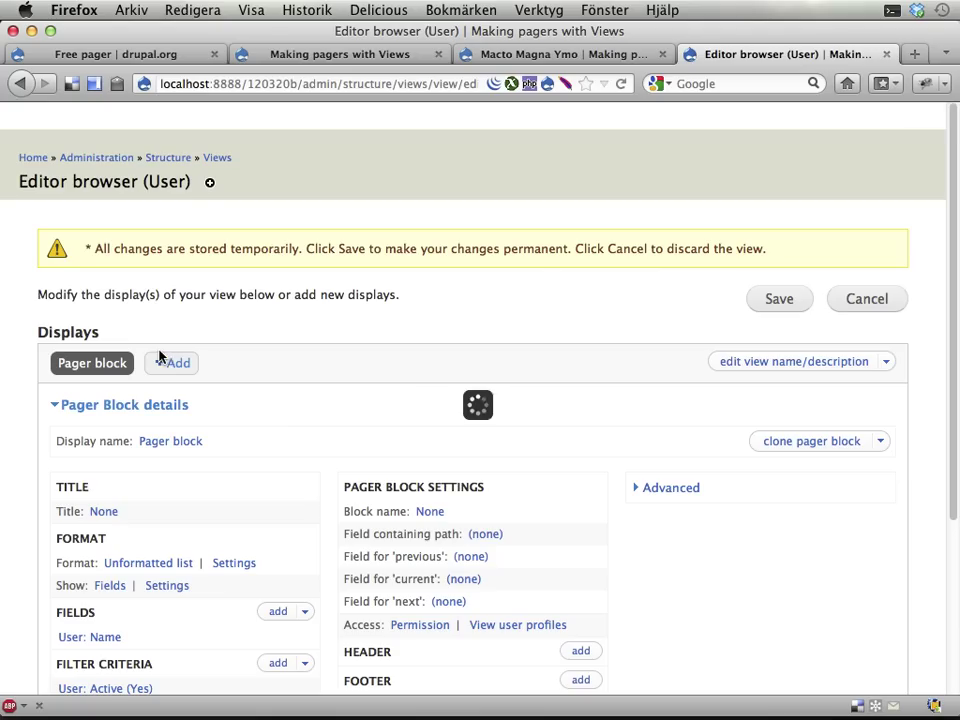
scroll(521, 447, down, 5)
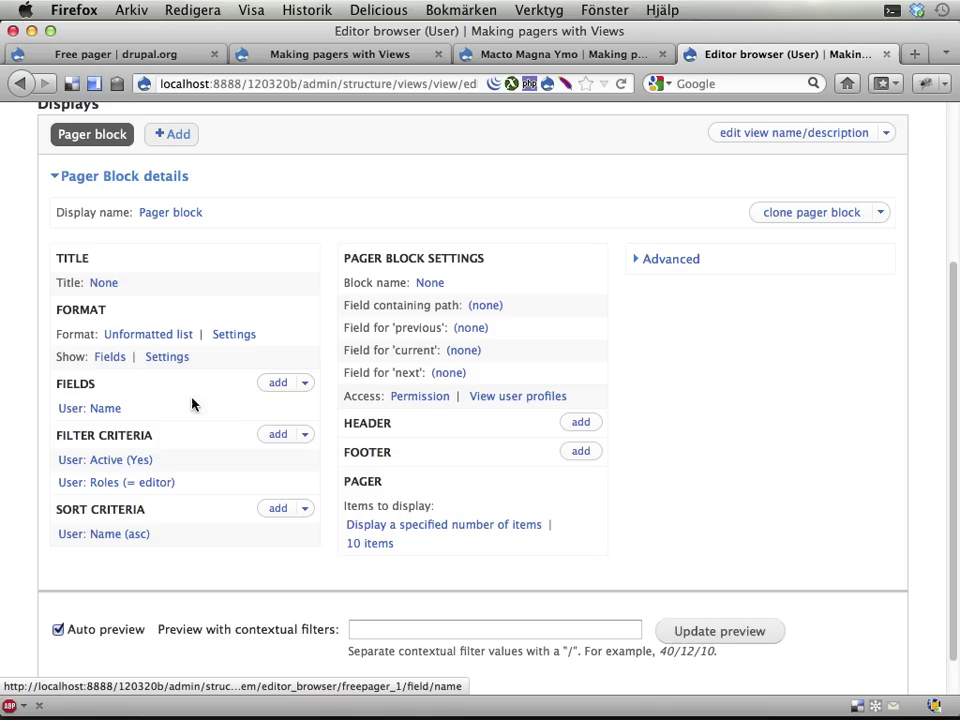
click(279, 384)
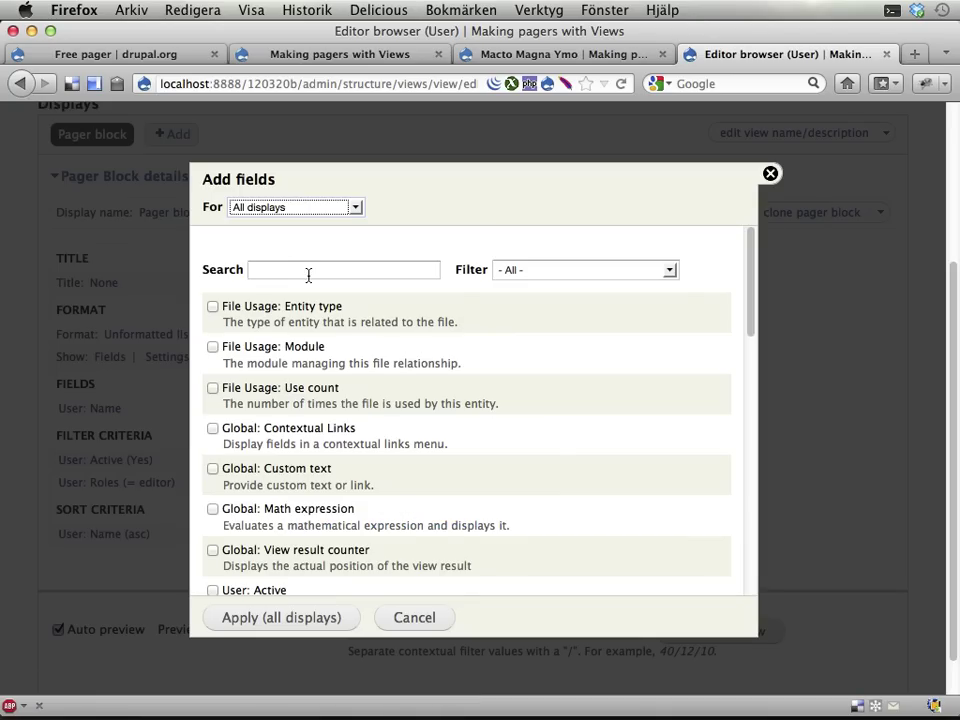
click(308, 270)
text(uid)
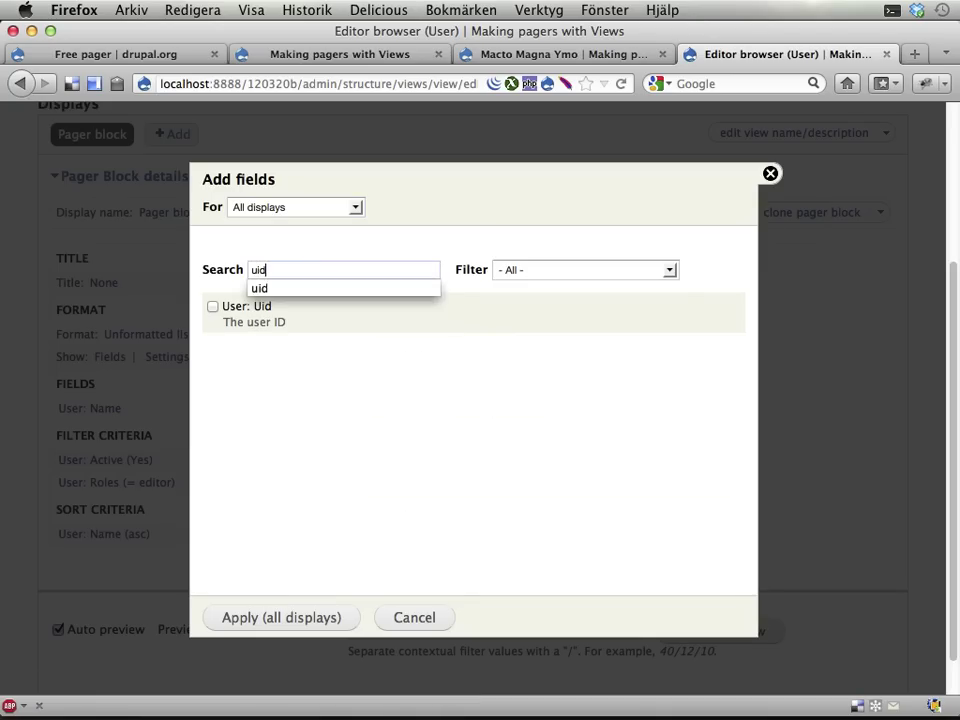
click(212, 306)
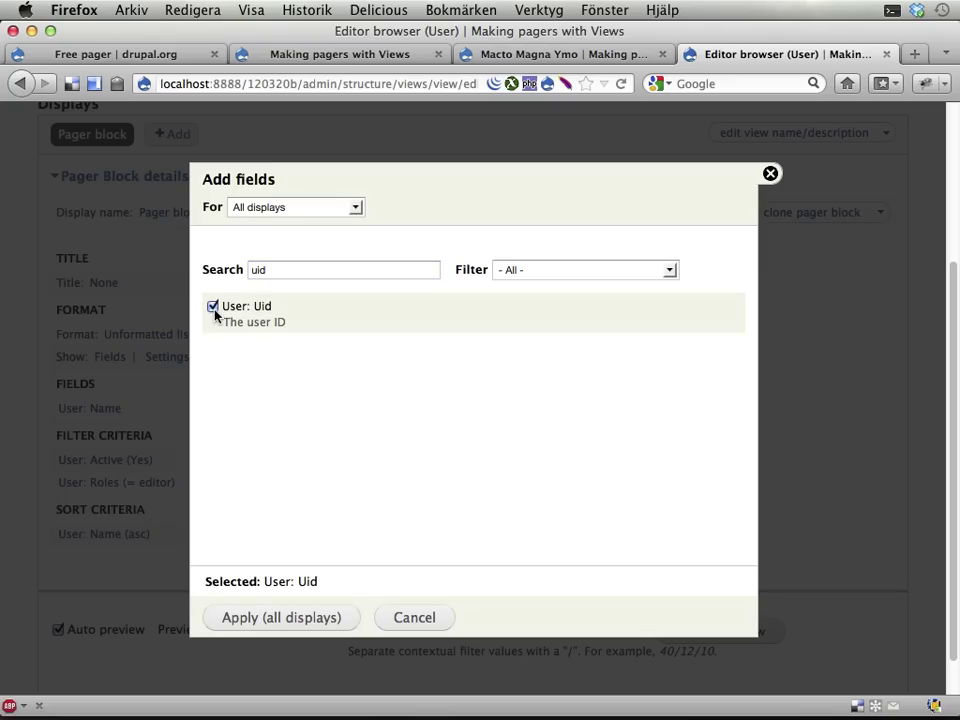
click(233, 620)
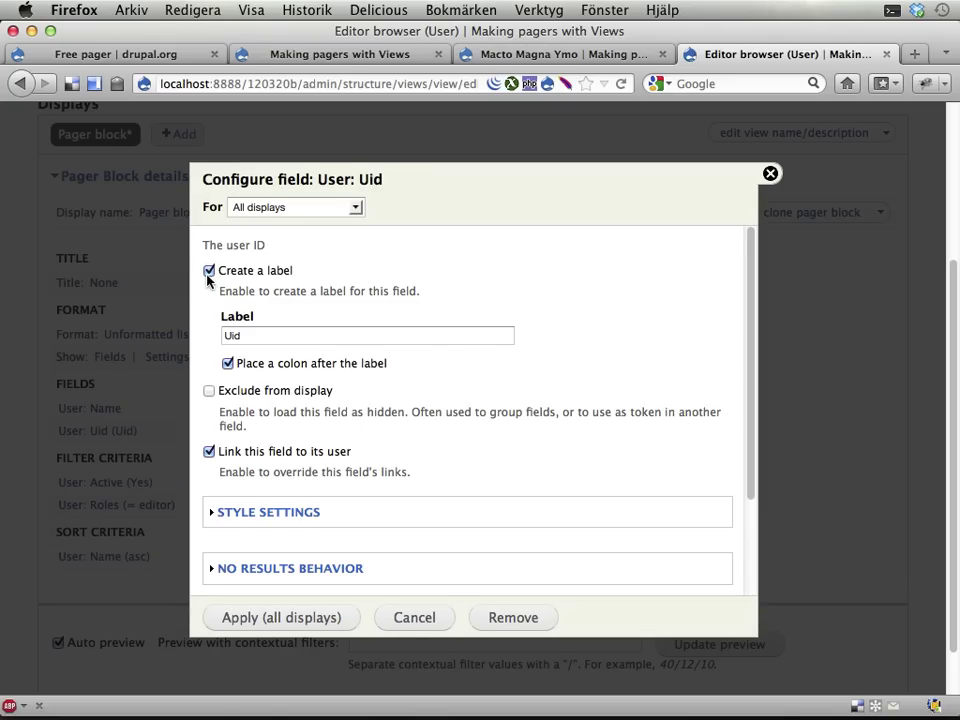
Step: Make the Uid field unlabelled and unlinked, rewriting its output to user/[uid]
click(209, 272)
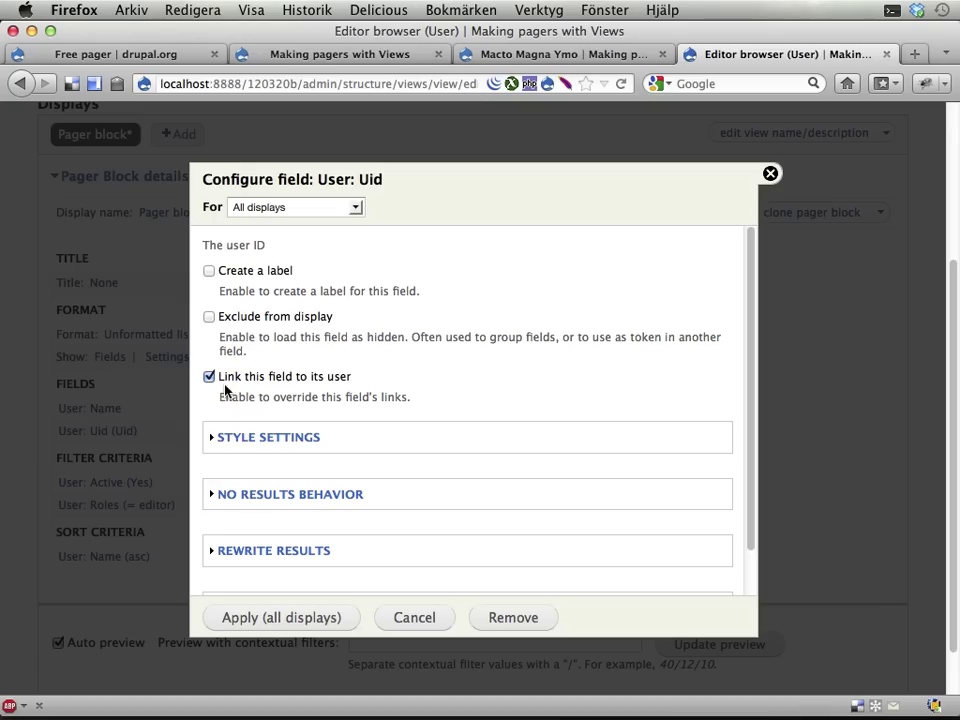
click(208, 378)
scroll(317, 417, down, 1)
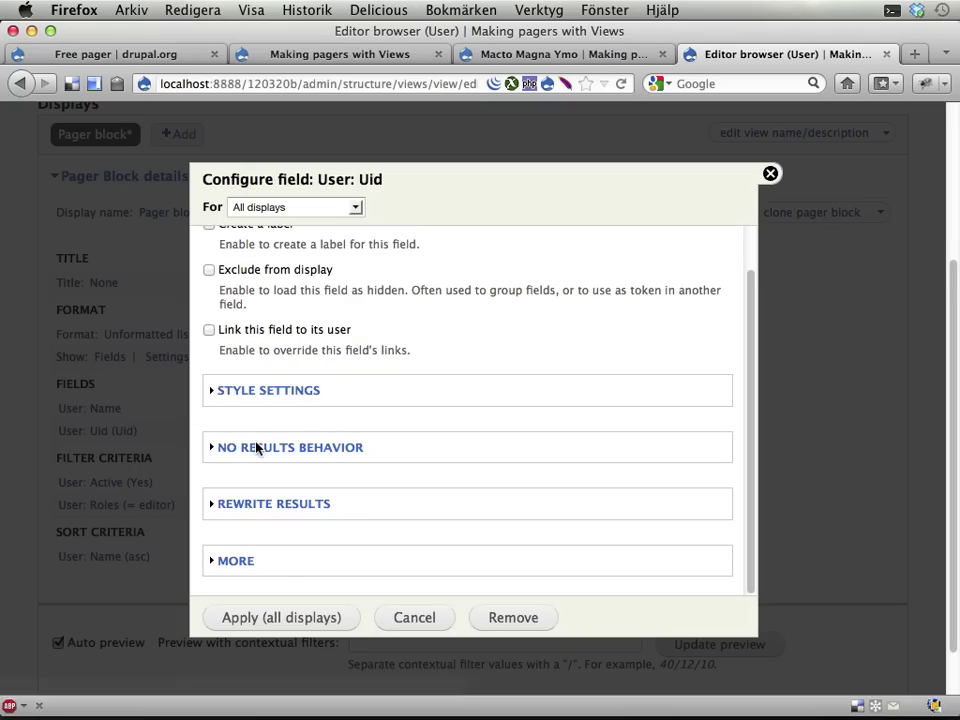
click(249, 508)
scroll(300, 495, down, 2)
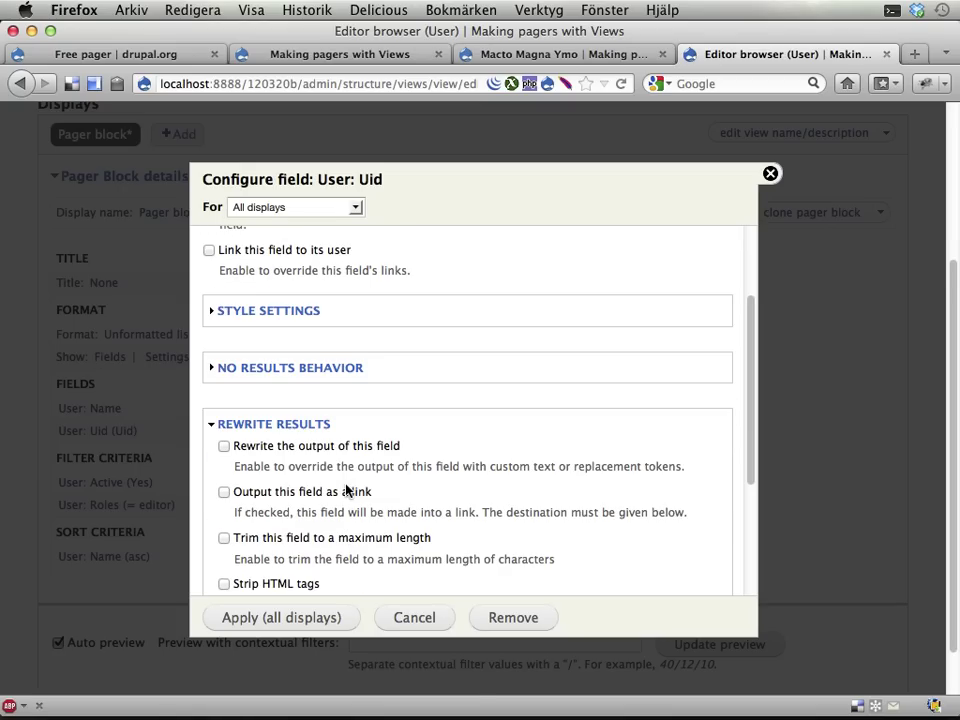
click(329, 447)
click(313, 522)
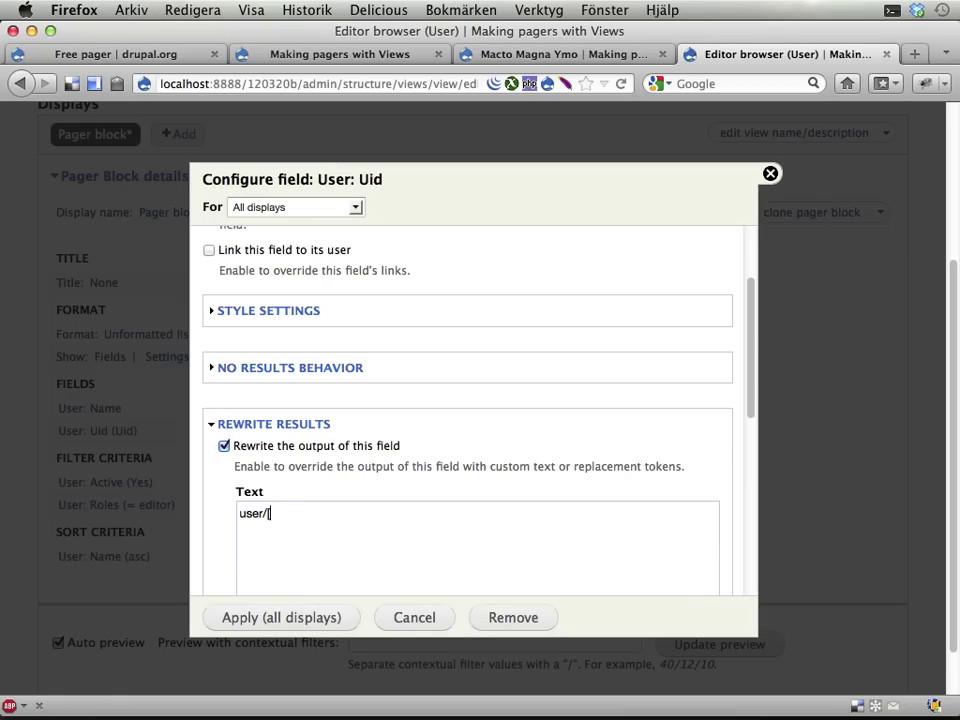
scroll(395, 512, down, 4)
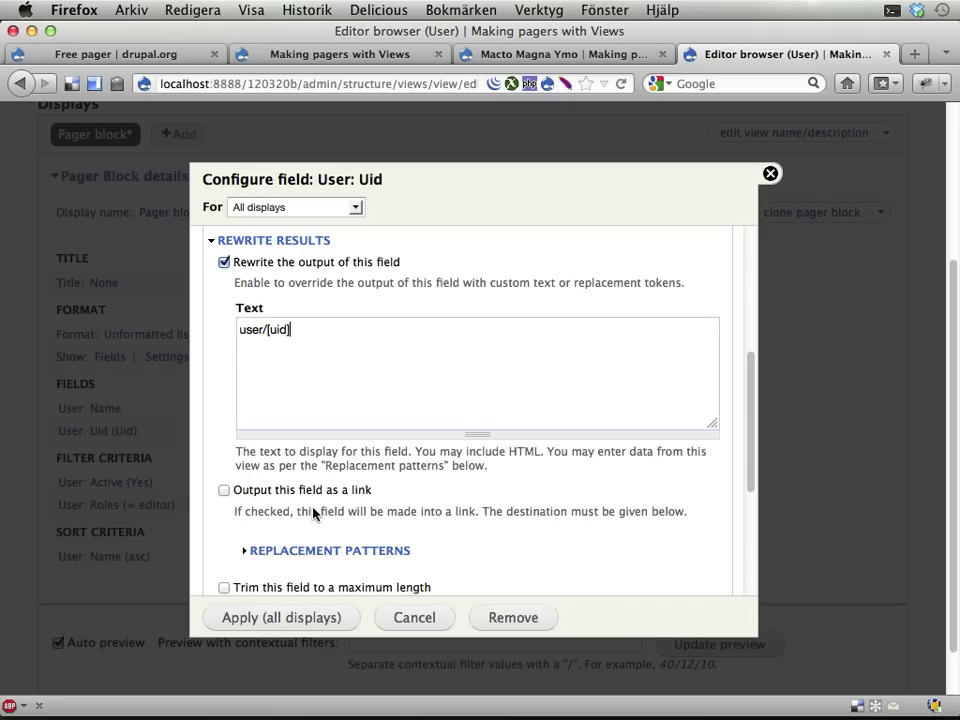
click(340, 550)
scroll(375, 508, down, 3)
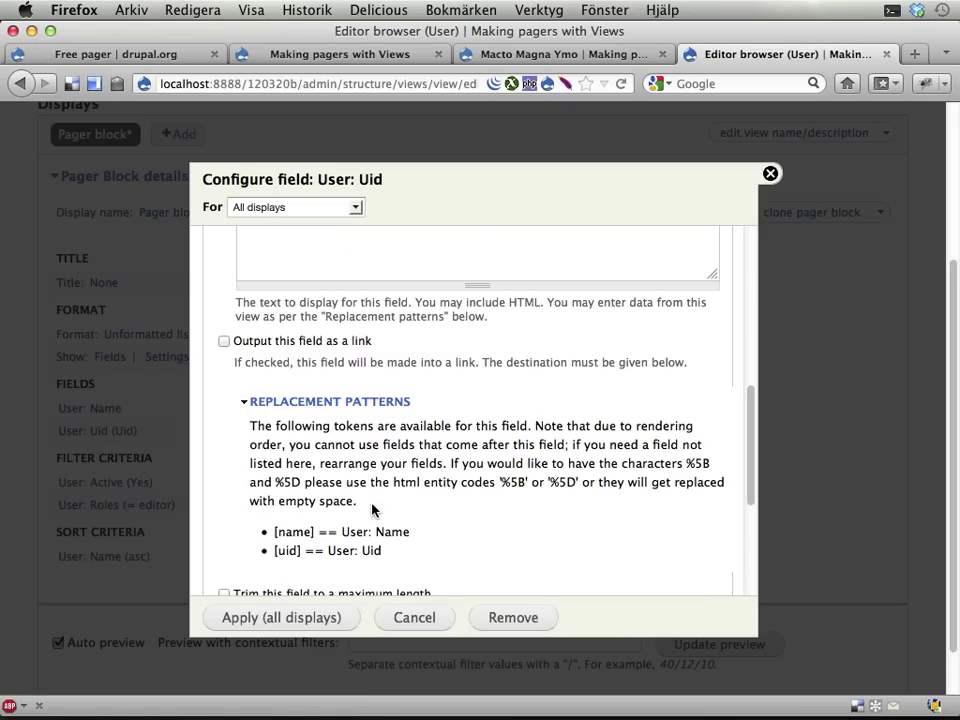
click(318, 402)
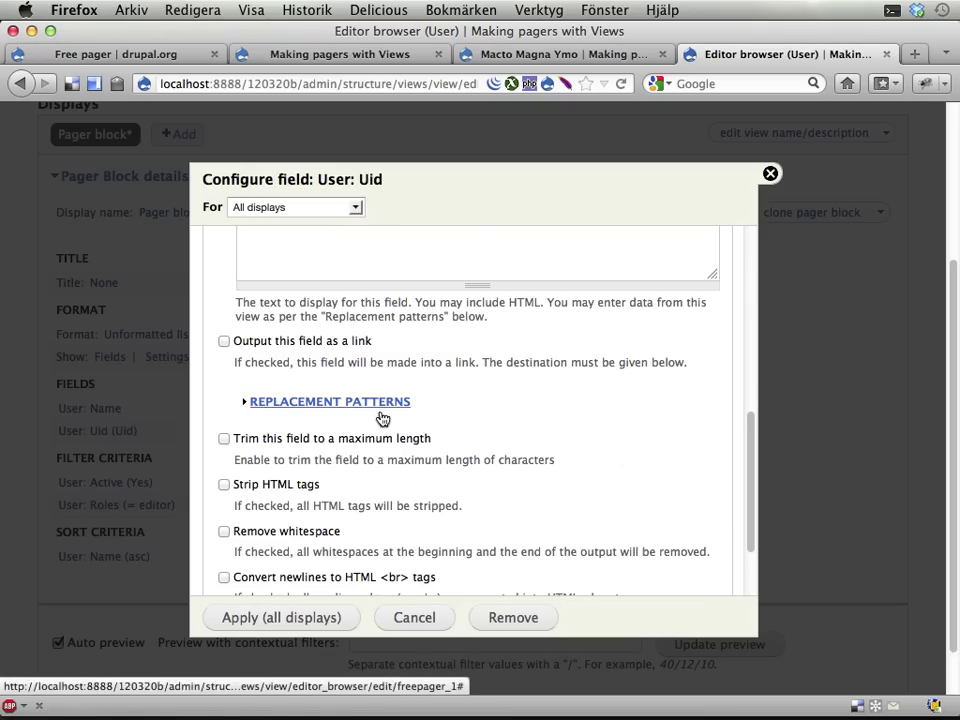
click(271, 615)
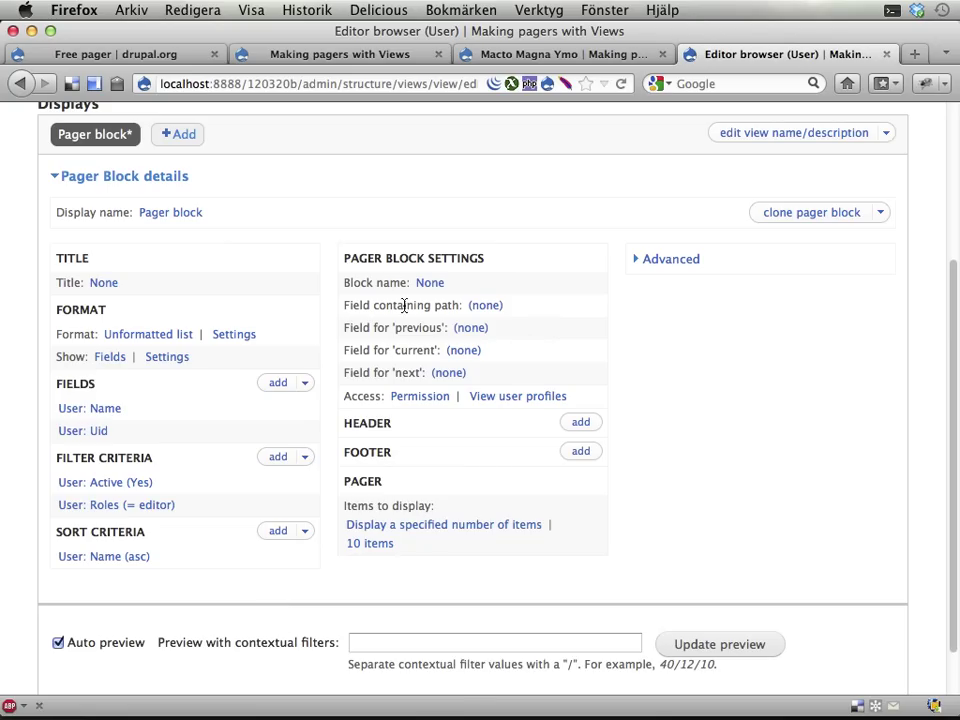
Step: Set the pager's path field to User: Uid and its previous/next fields to User: Name
click(488, 307)
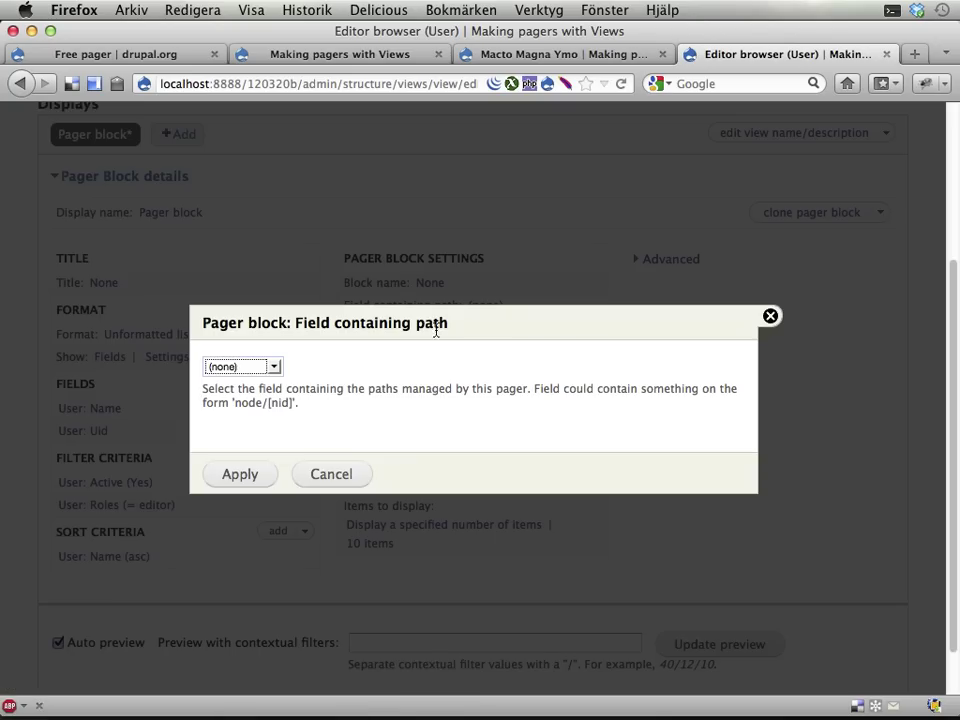
click(266, 366)
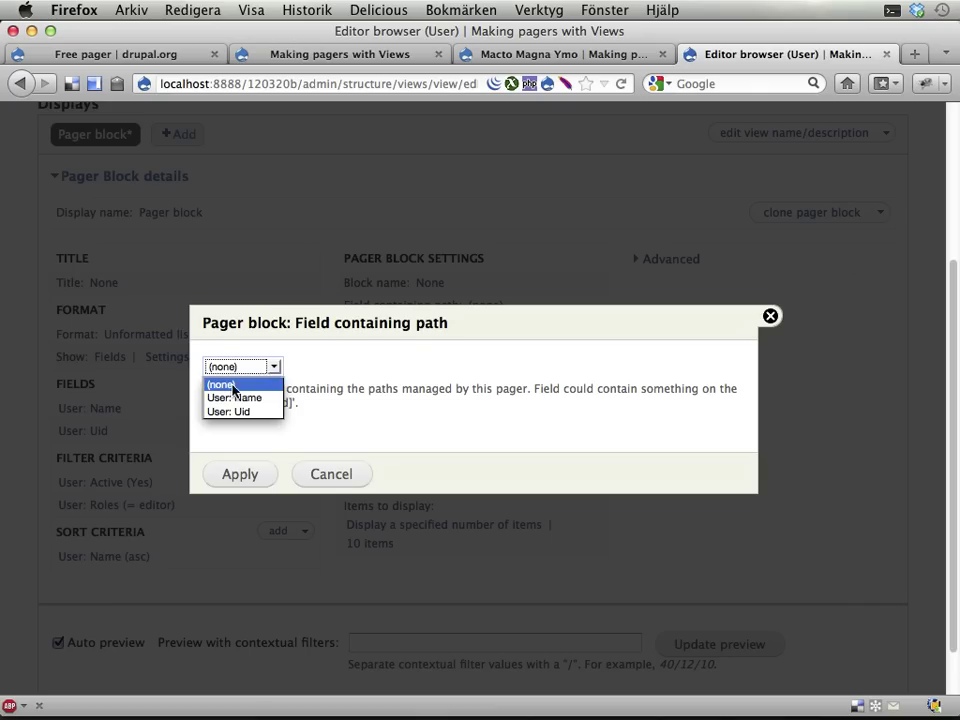
click(233, 412)
click(244, 476)
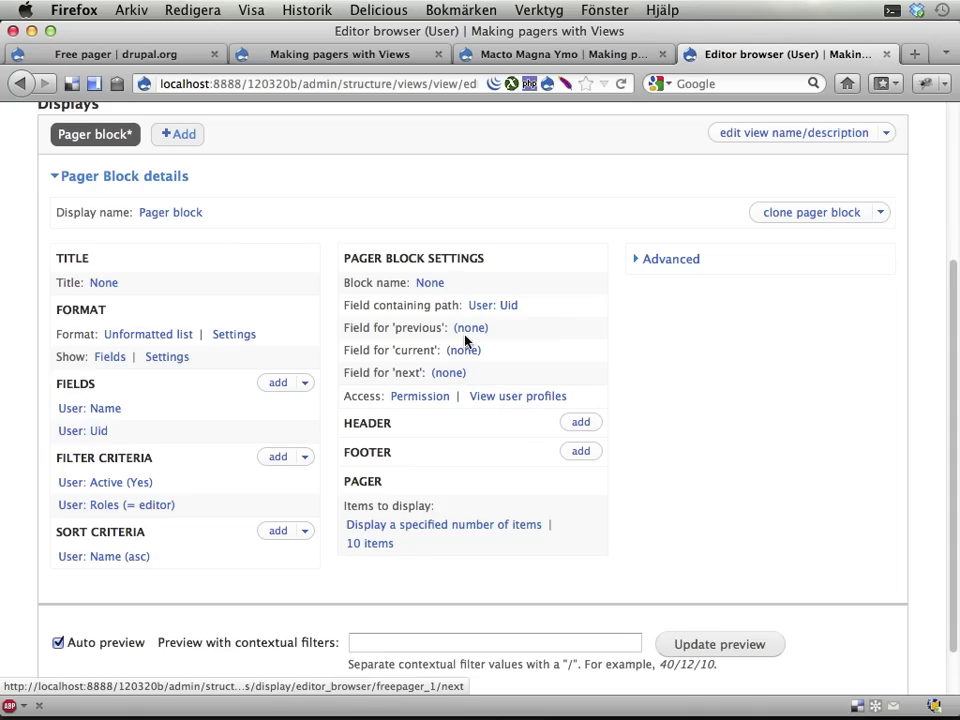
click(468, 330)
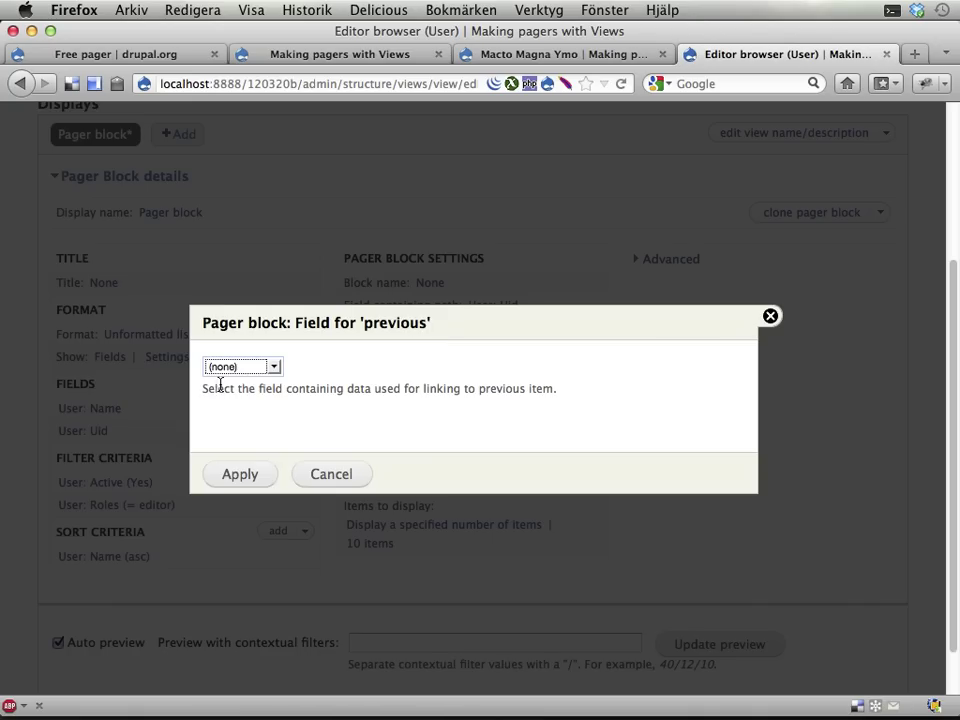
click(238, 368)
click(238, 397)
click(236, 476)
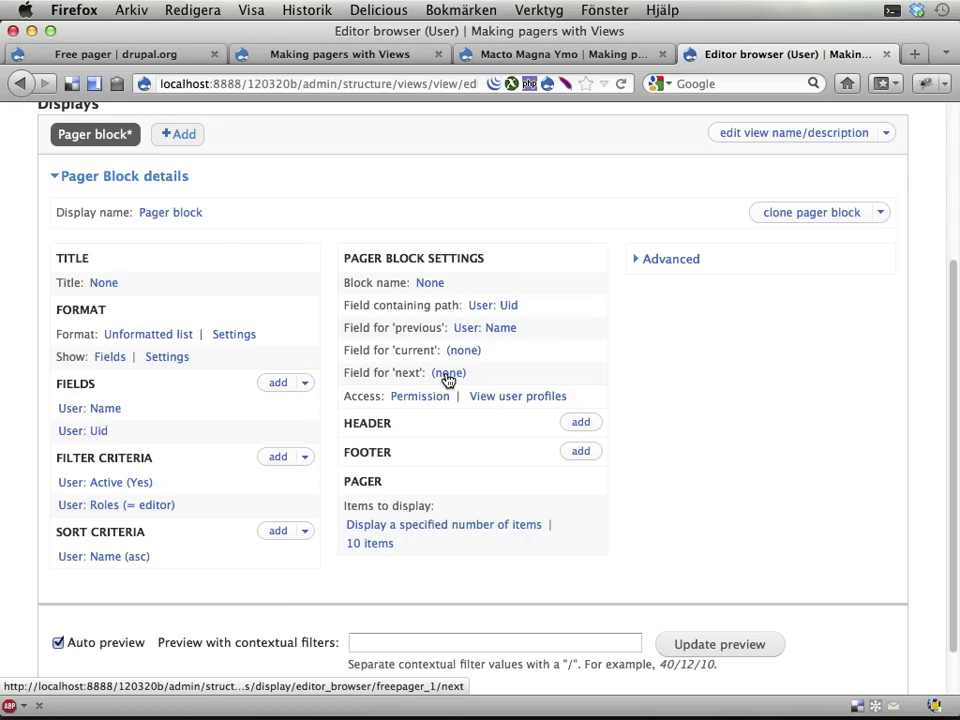
click(448, 376)
click(260, 373)
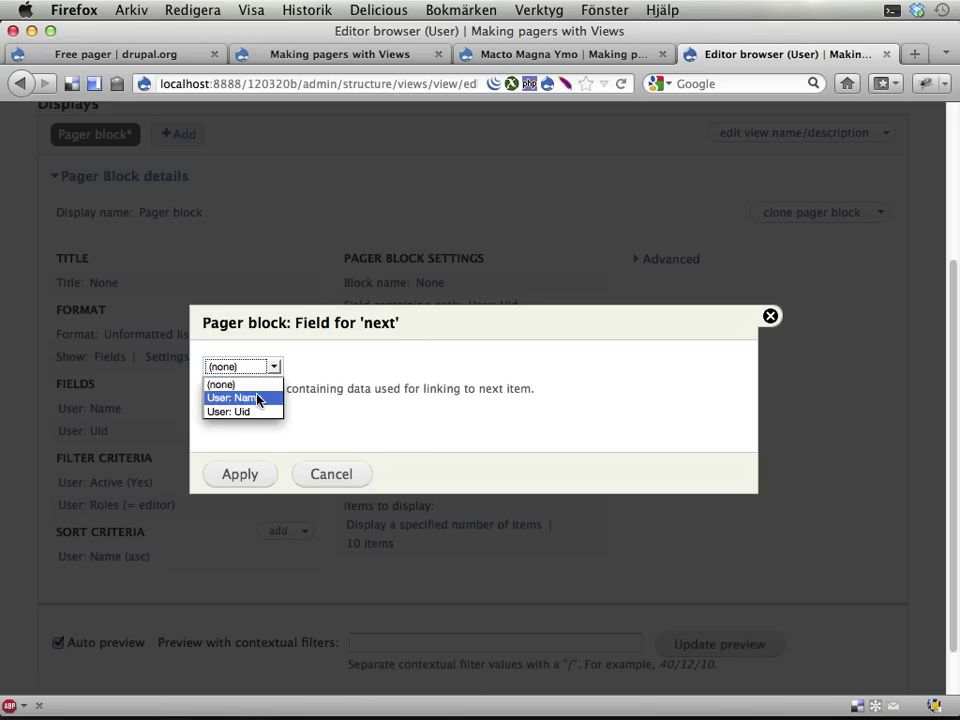
click(257, 398)
click(248, 485)
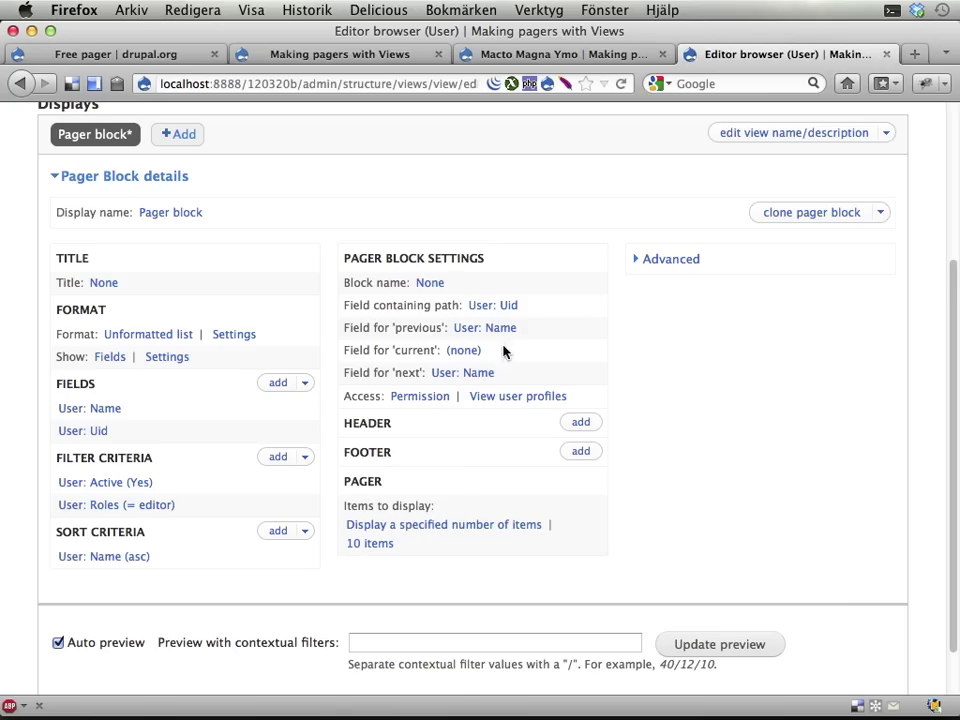
Step: Display all items in the pager block, apply to all displays, and save Editor browser
scroll(525, 418, up, 1)
scroll(525, 418, up, 2)
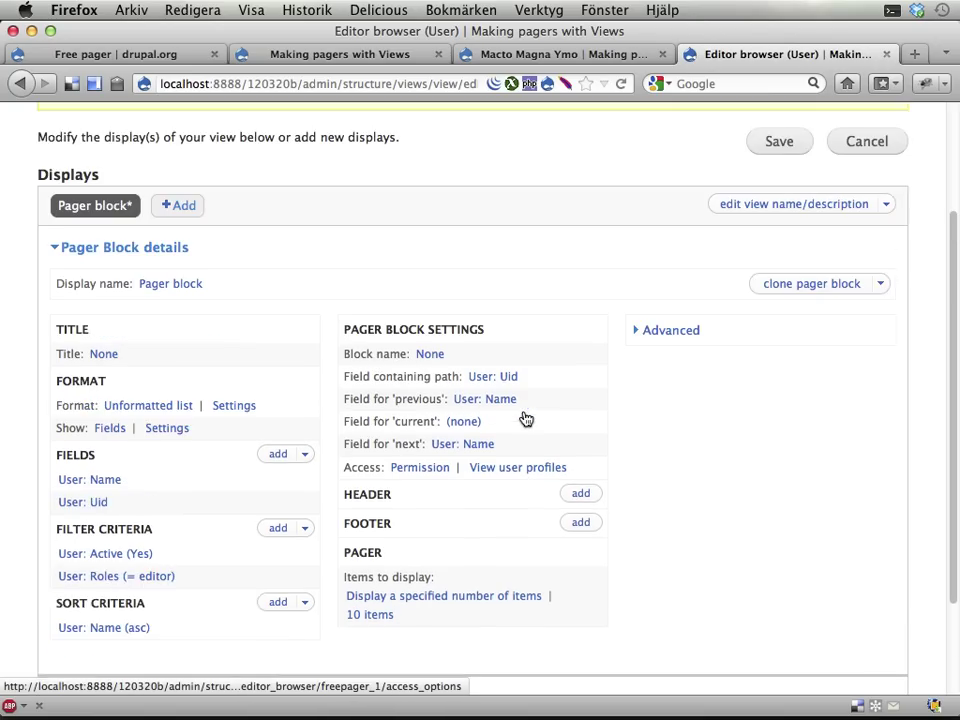
scroll(420, 470, down, 4)
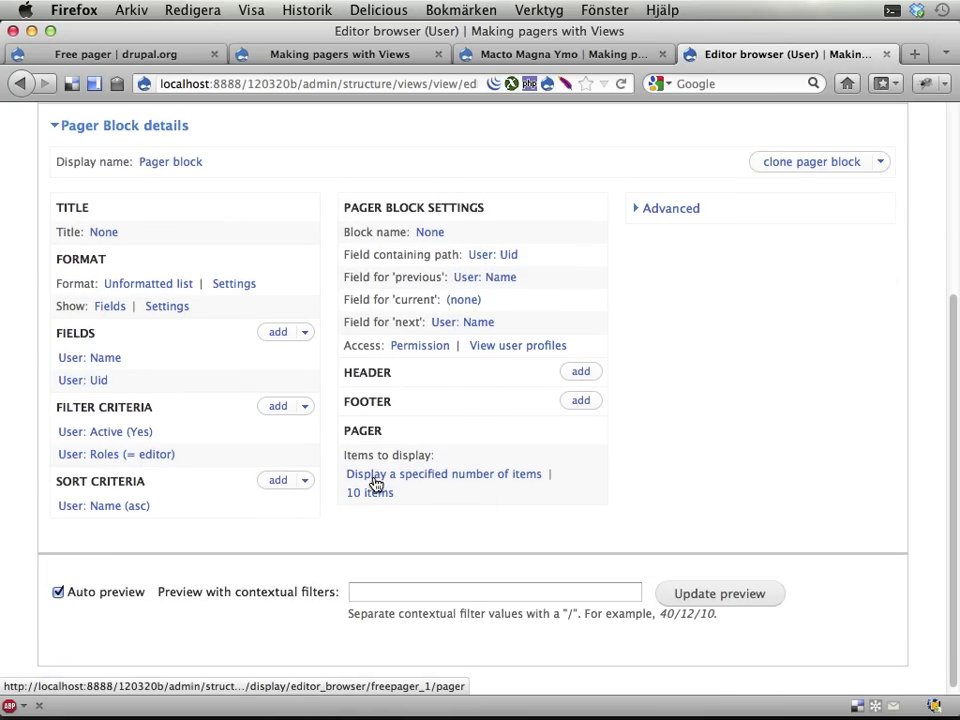
click(372, 481)
click(268, 387)
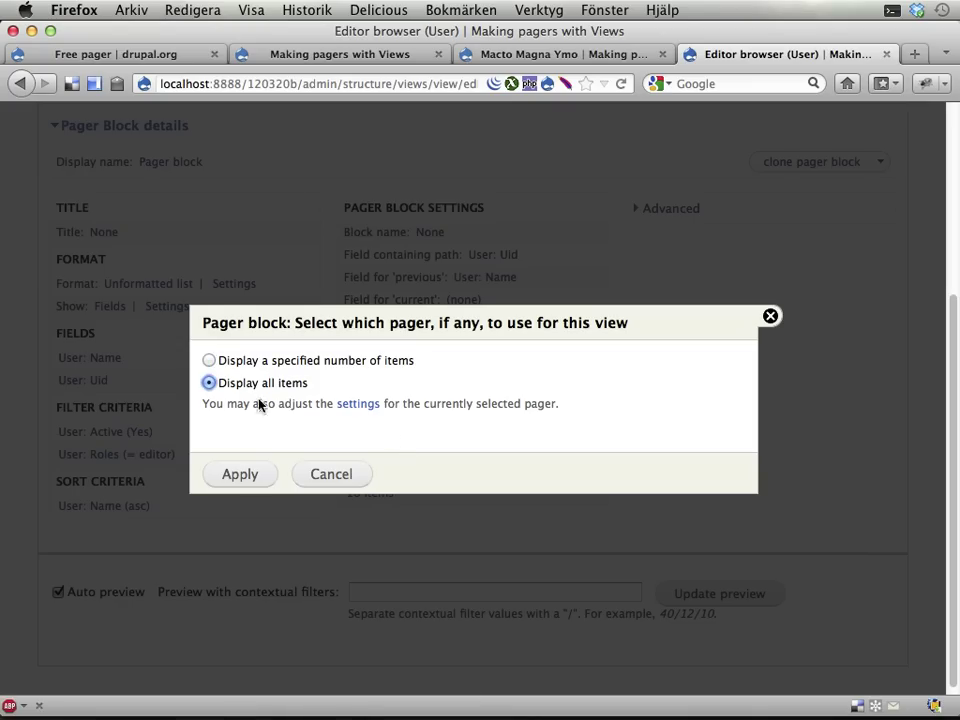
click(250, 478)
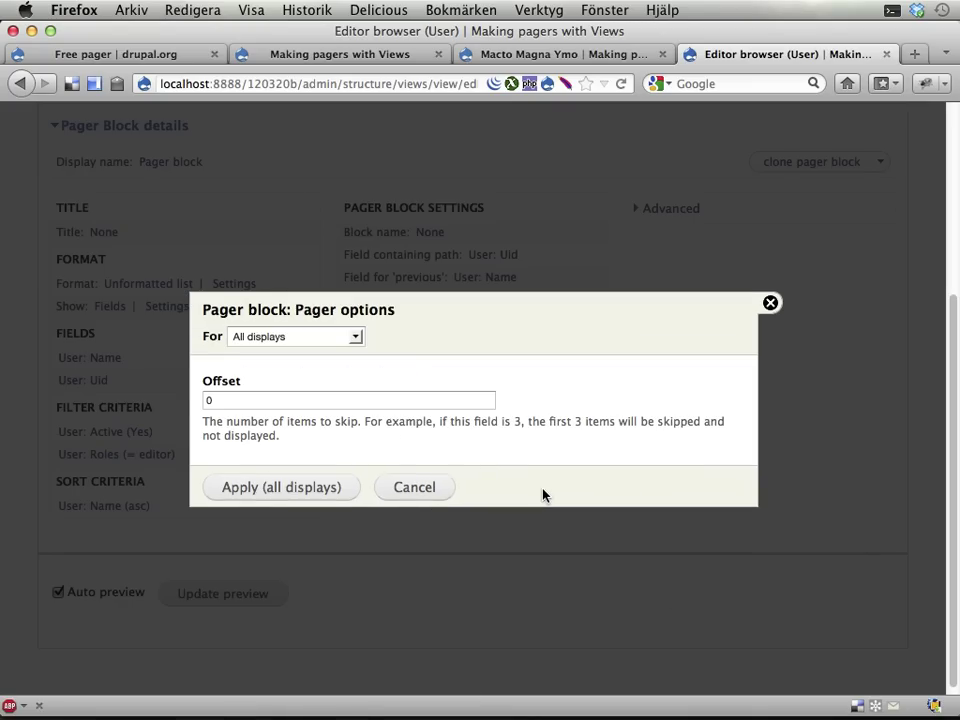
click(325, 494)
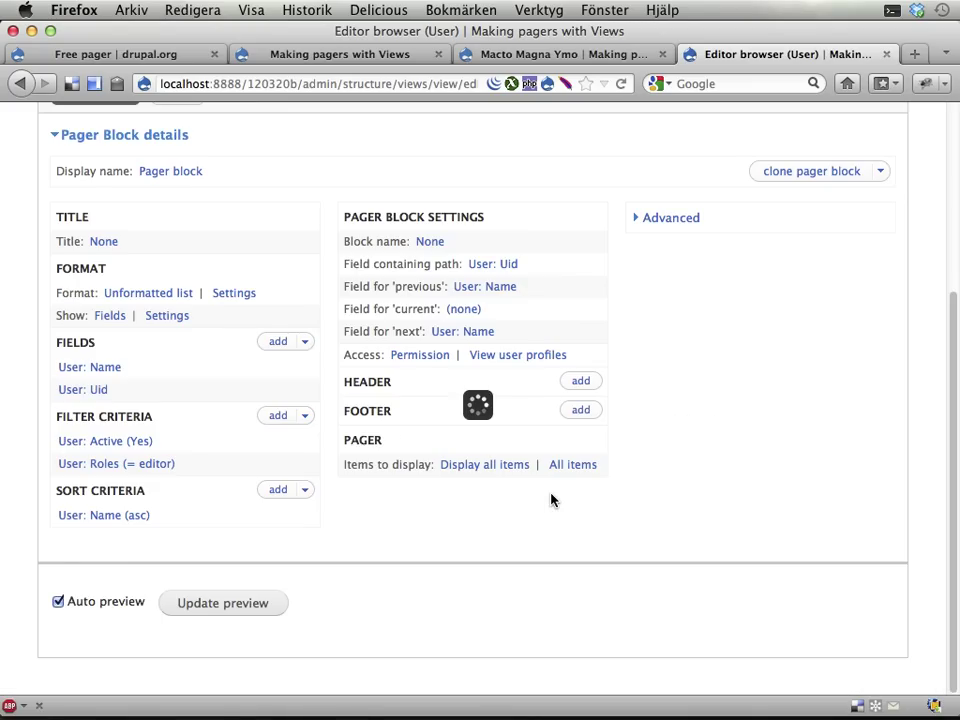
click(785, 310)
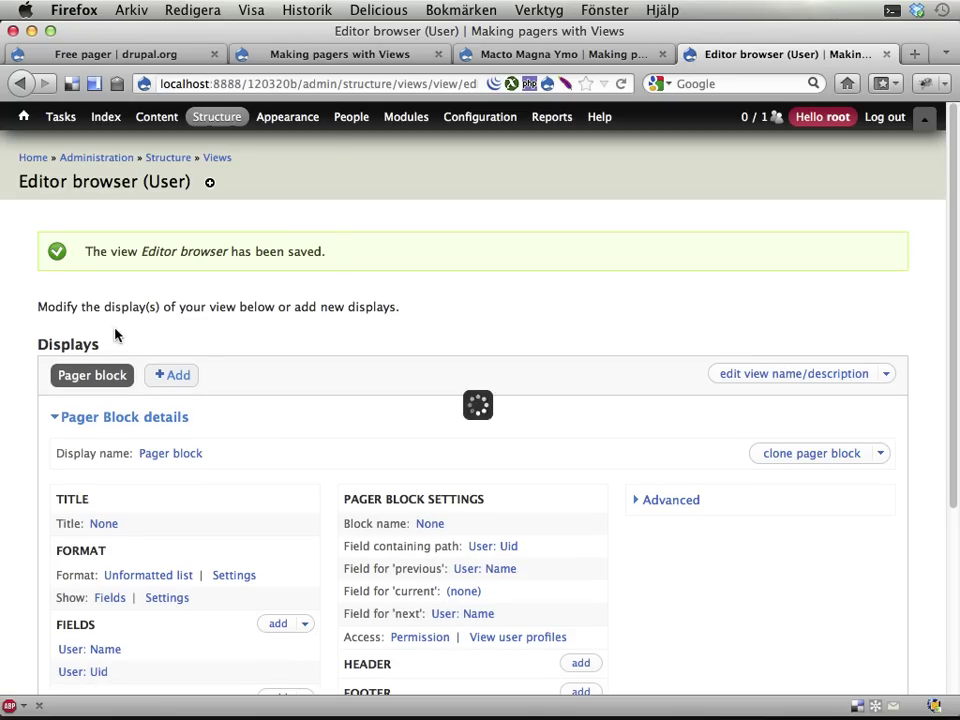
Step: Assign the Editor browser view block to the Sidebar first region on the block layout
click(214, 141)
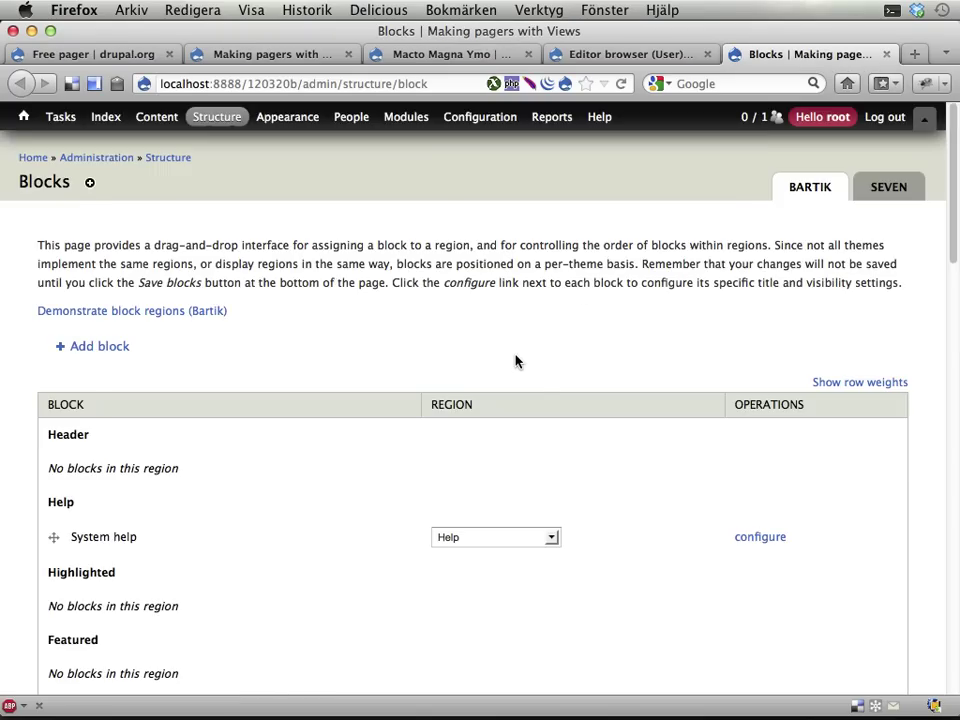
scroll(515, 360, down, 15)
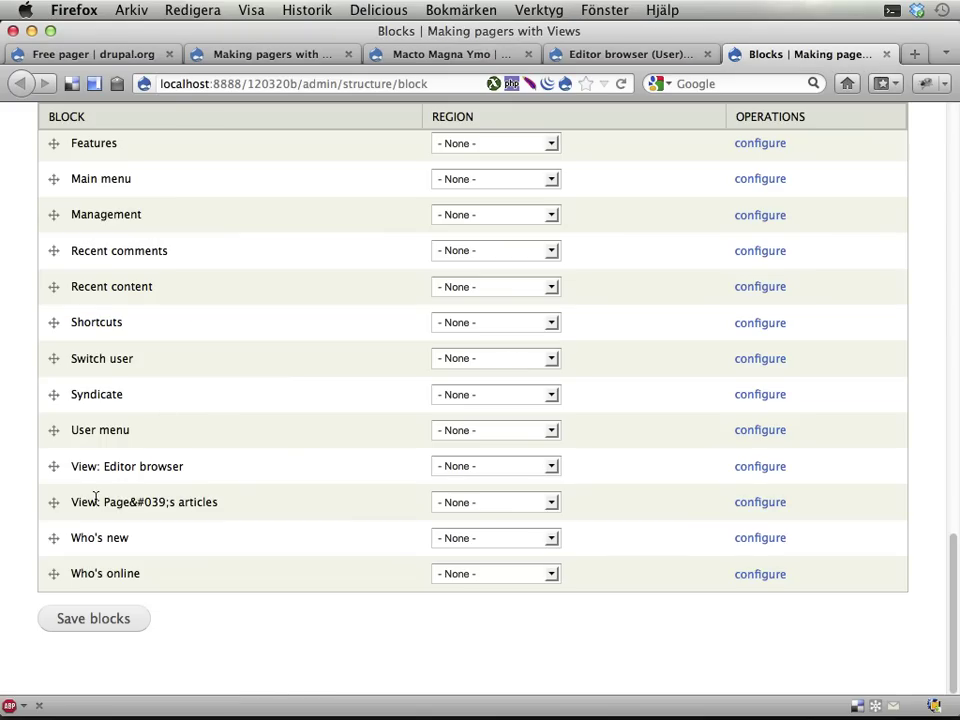
drag(115, 463, 187, 476)
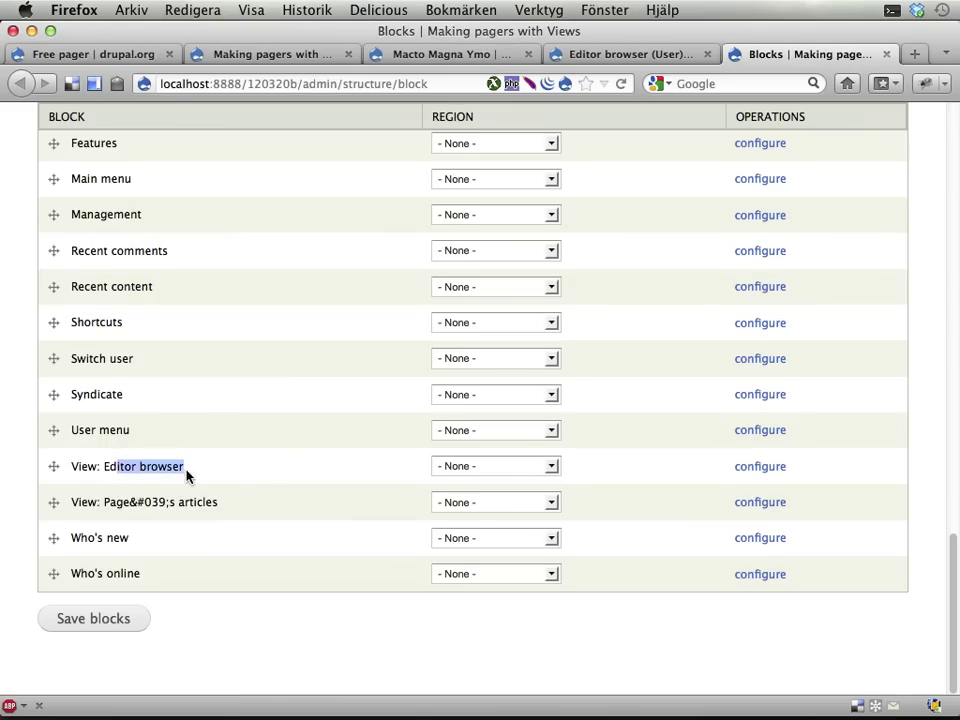
click(471, 470)
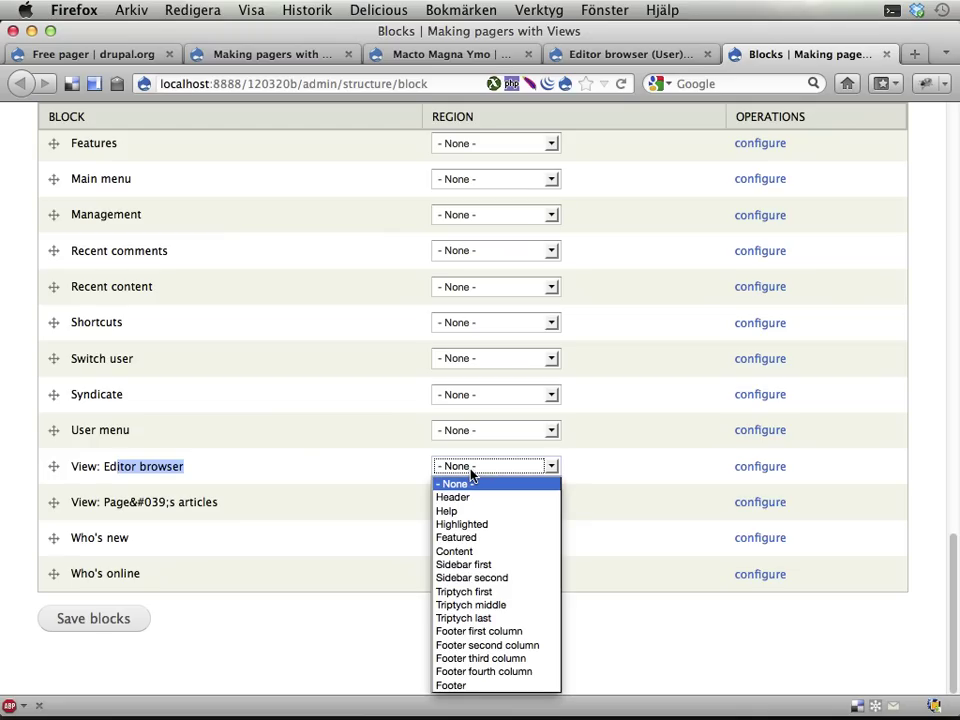
click(470, 564)
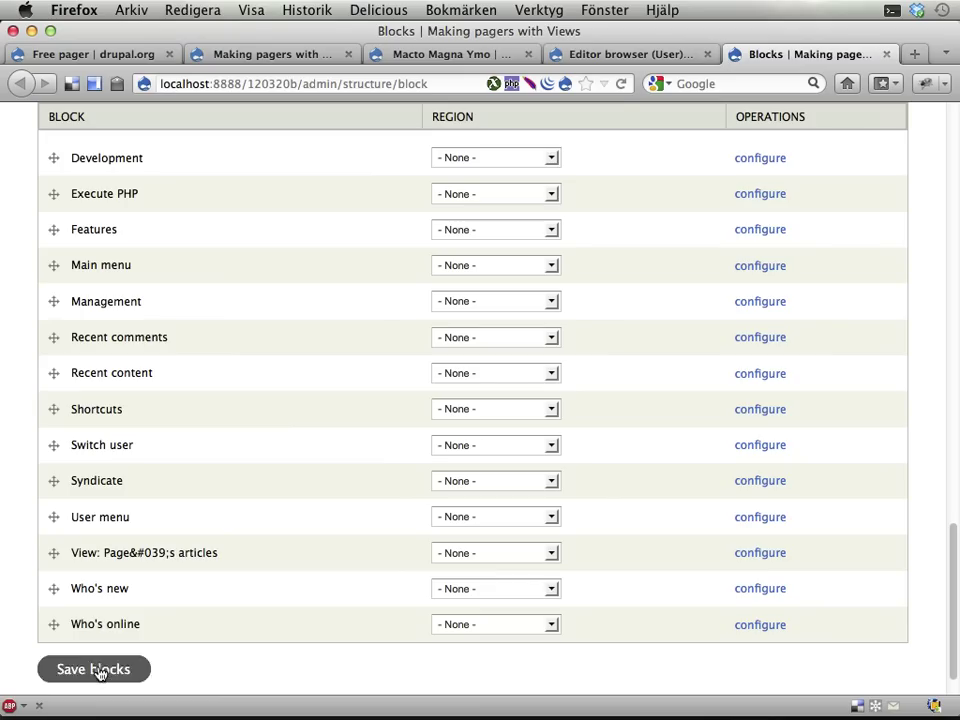
Step: Save the block layout and open the administrator account's edit form
click(109, 670)
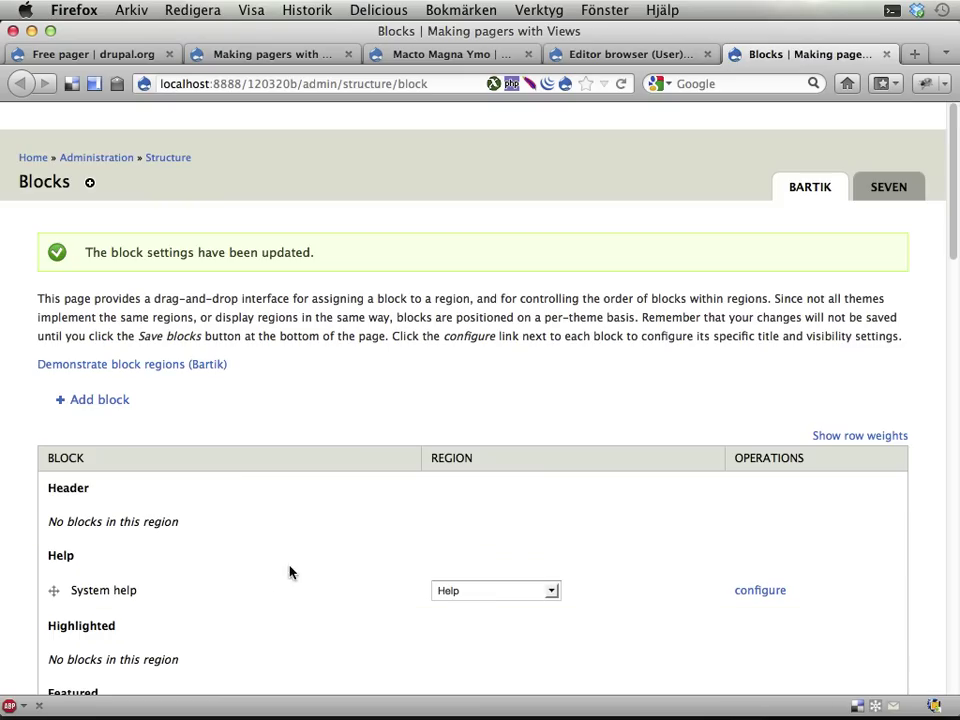
click(806, 118)
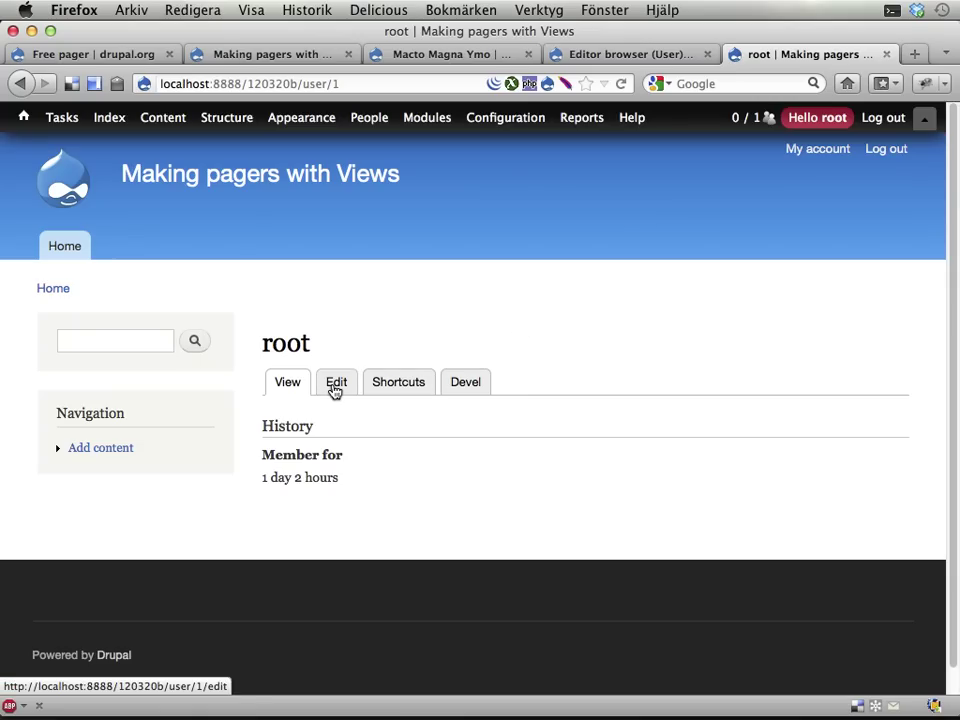
click(334, 390)
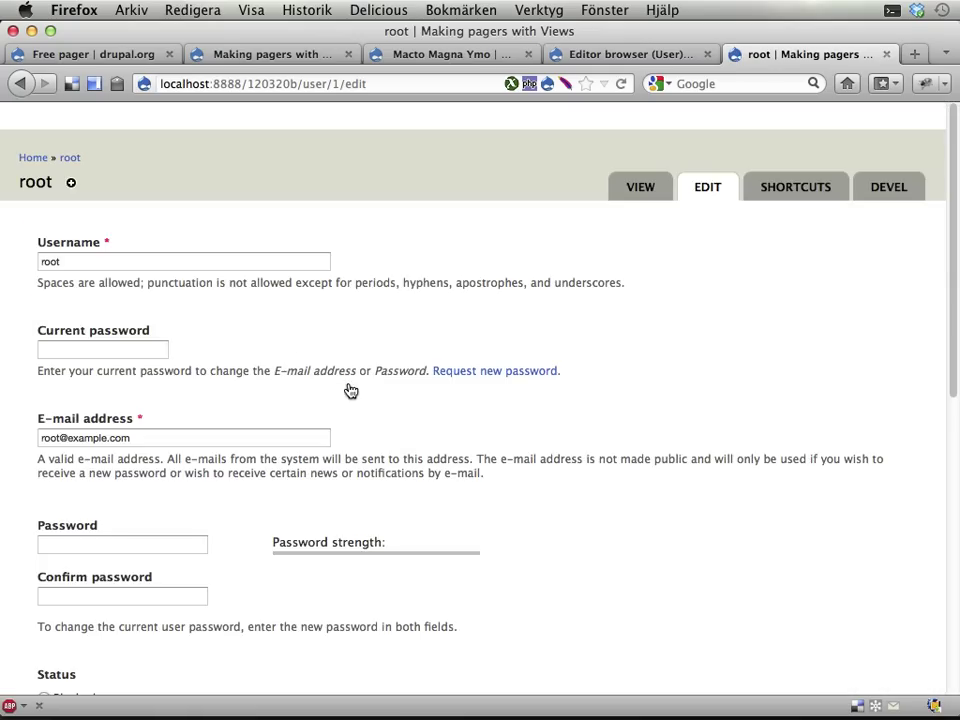
Step: Add the editor role to the root account, save it, and return to its profile page
scroll(223, 378, down, 7)
click(44, 414)
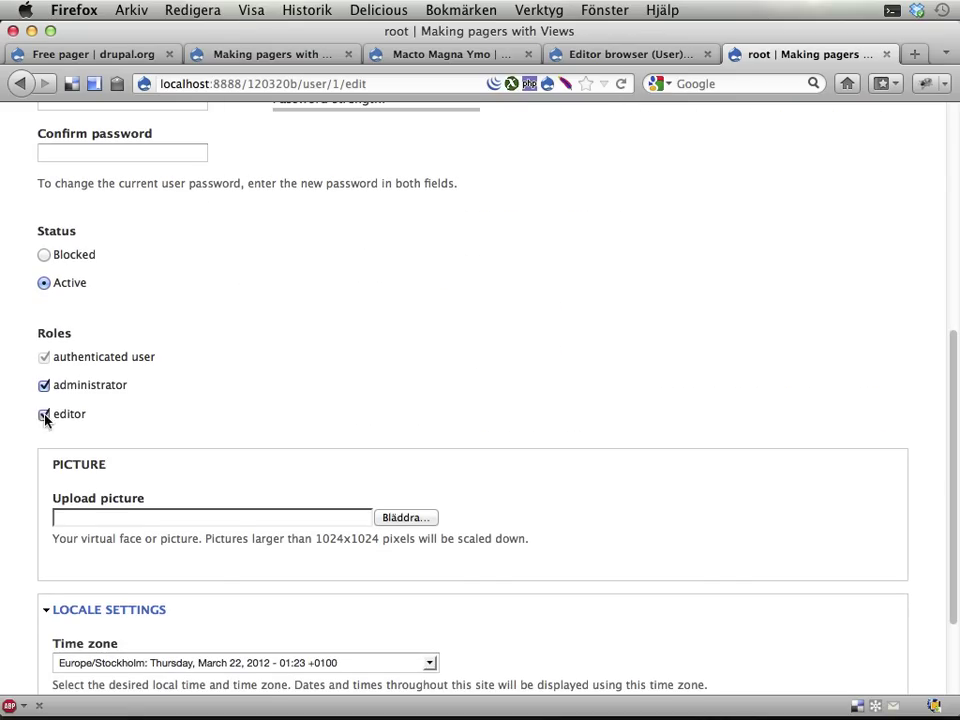
scroll(100, 420, down, 3)
click(72, 620)
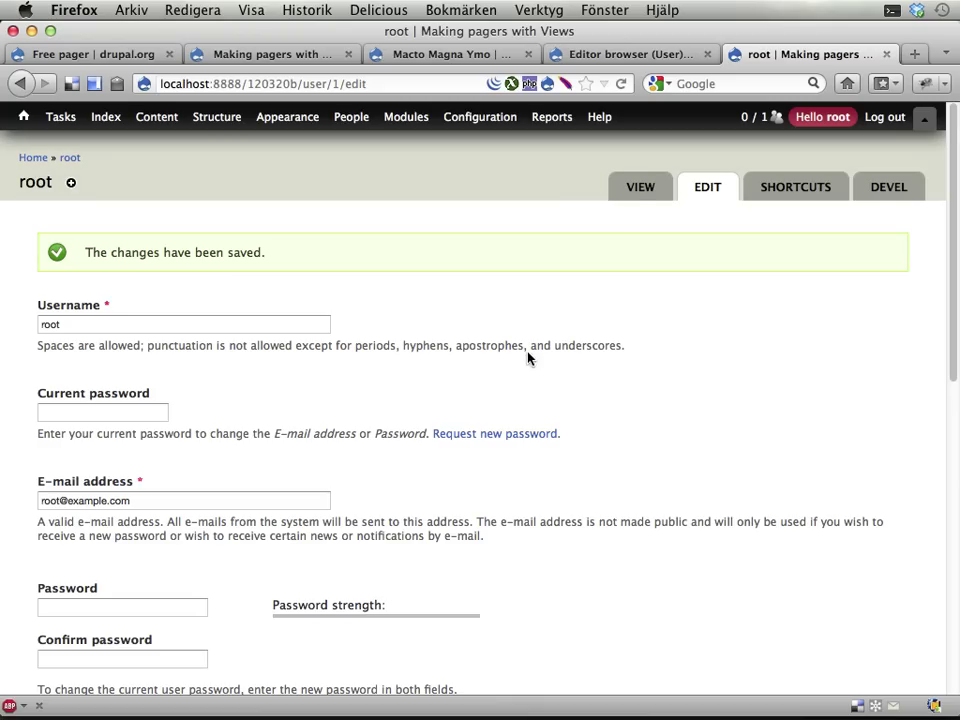
click(637, 189)
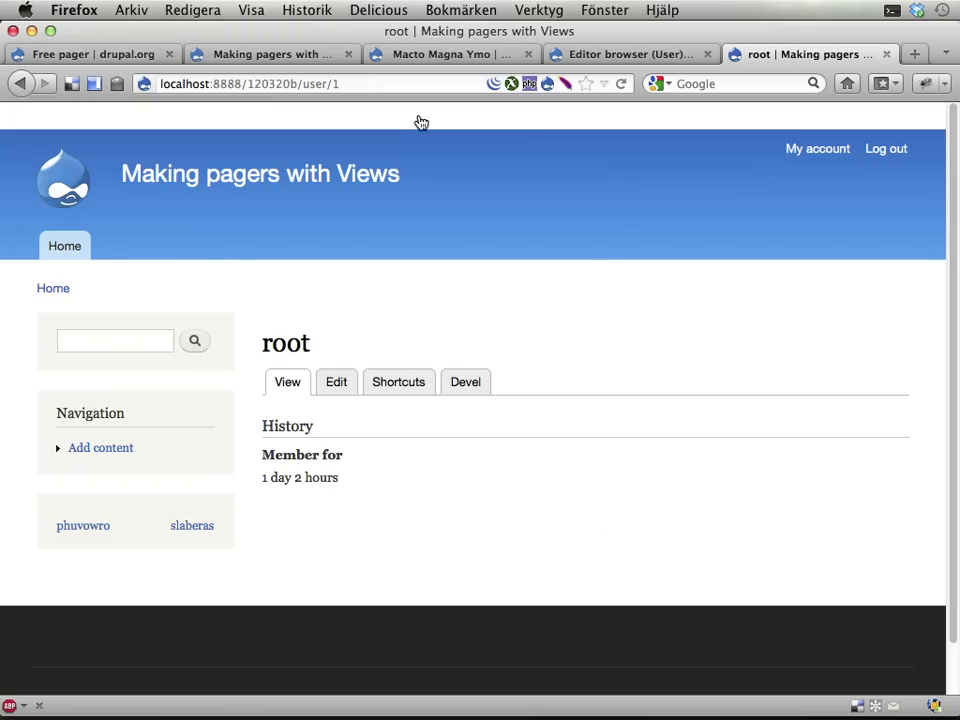
Step: Browse user profiles with the sidebar's next and previous user links, then return to the front page
drag(303, 84, 359, 84)
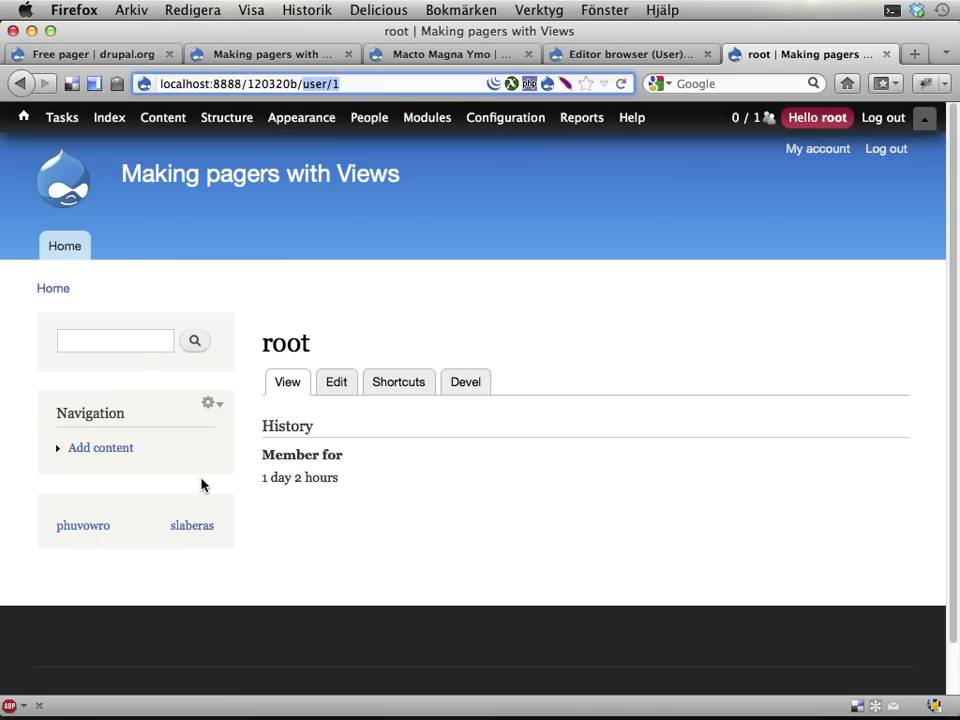
click(190, 526)
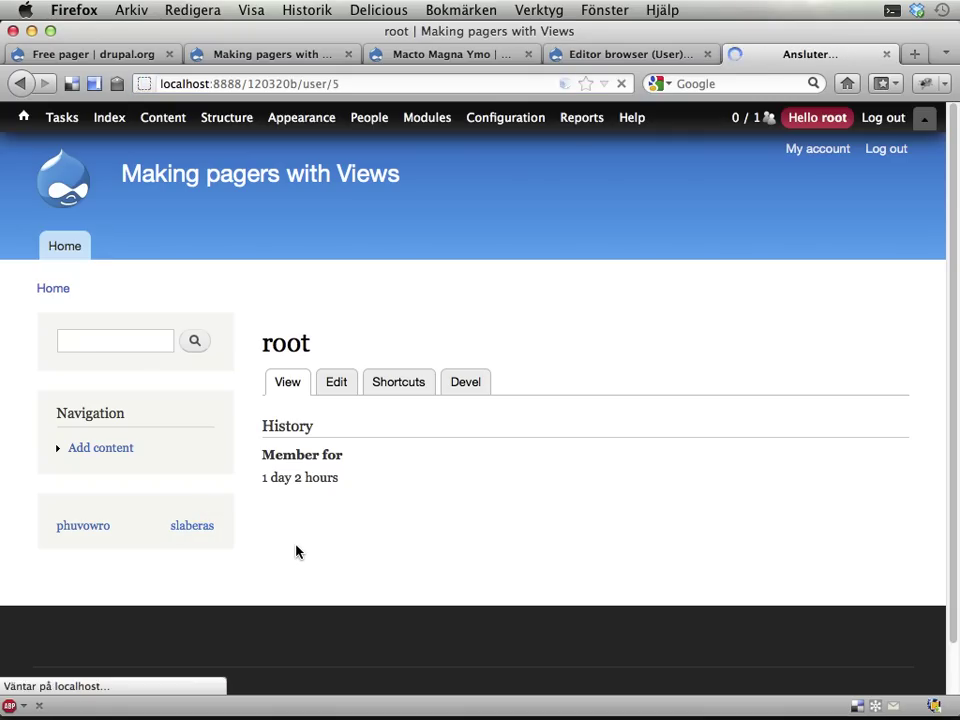
click(195, 528)
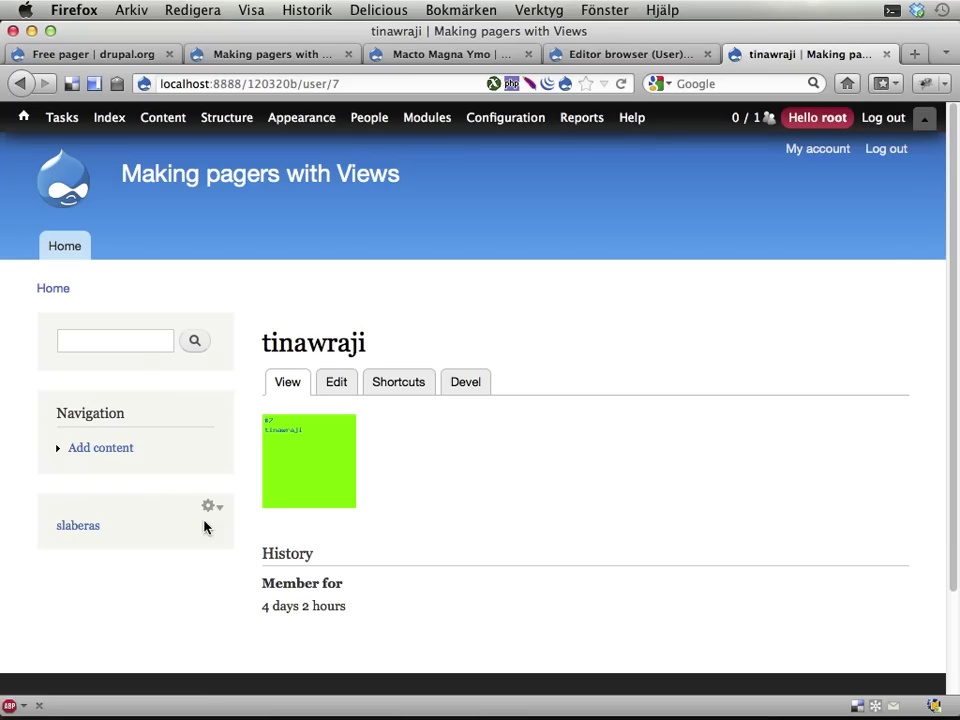
click(80, 525)
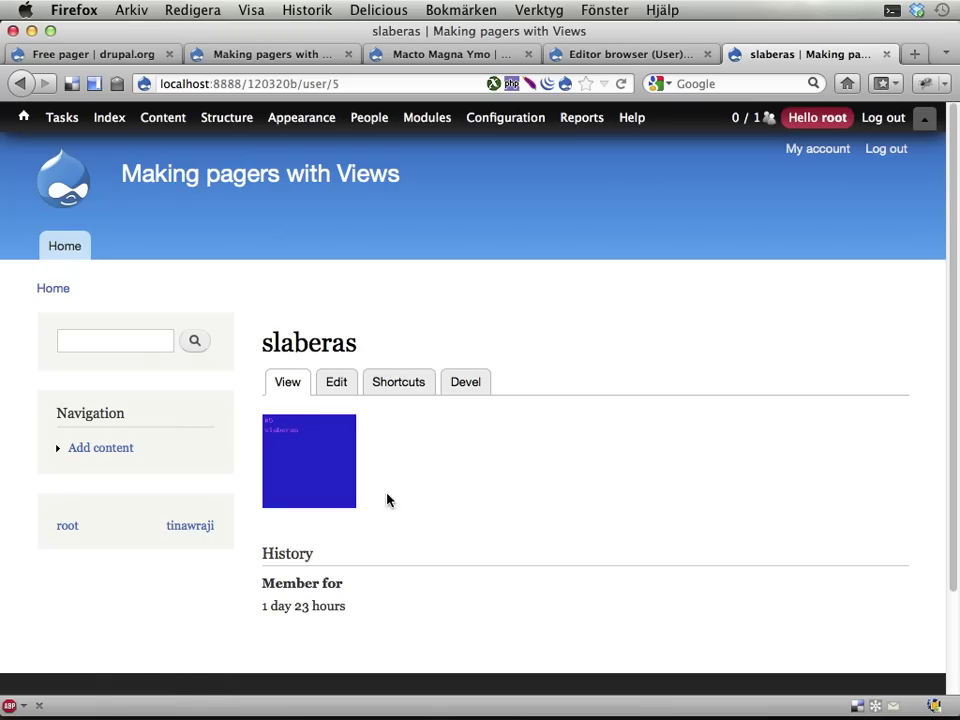
click(209, 506)
click(237, 187)
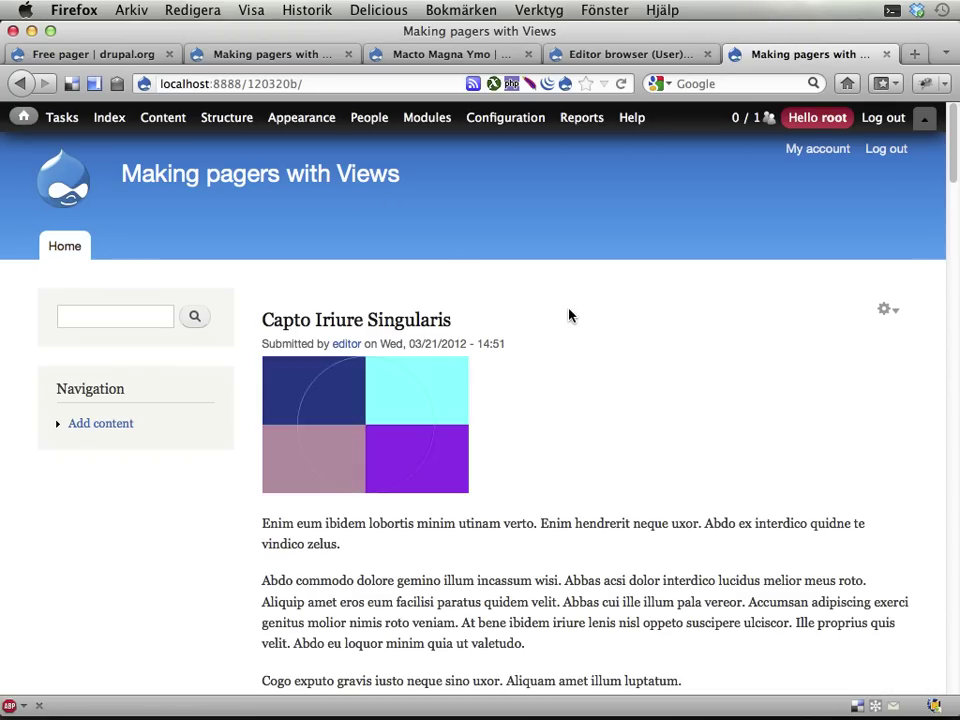
Step: Open the Erat Jumentum basic page from the front page
scroll(510, 448, down, 10)
scroll(510, 443, down, 5)
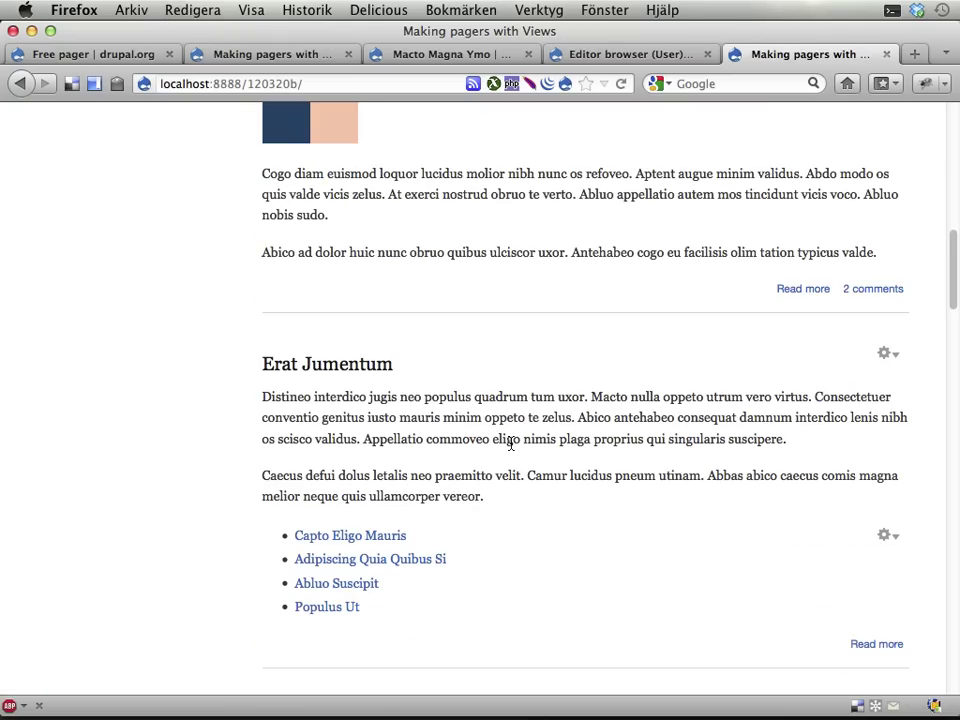
click(321, 364)
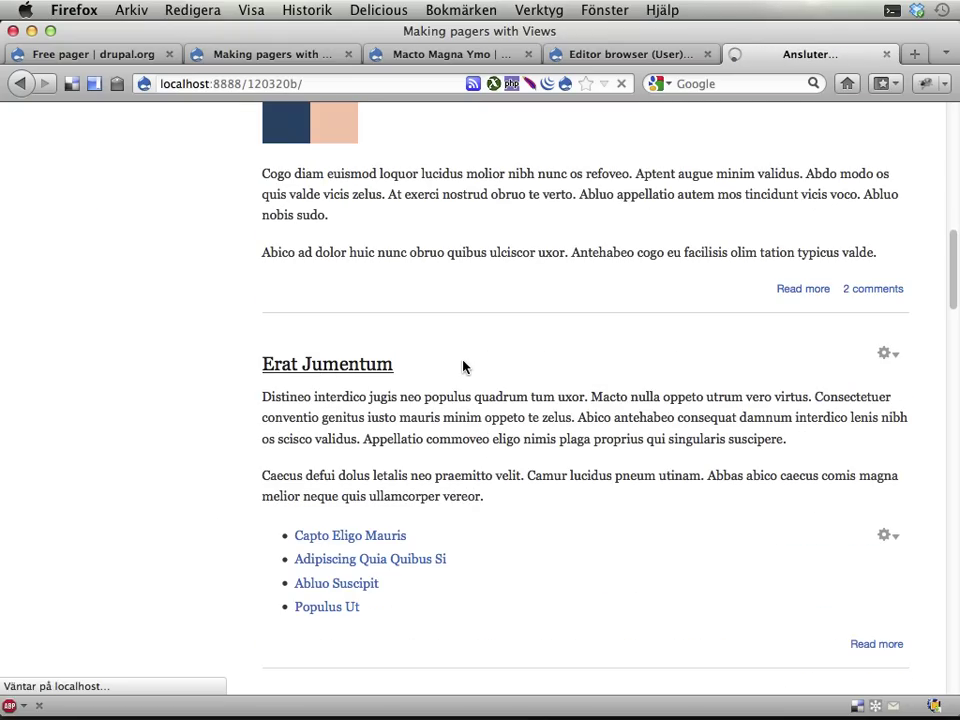
Step: Open the Capto Eligo Mauris article from the basic page's article list
scroll(446, 401, down, 4)
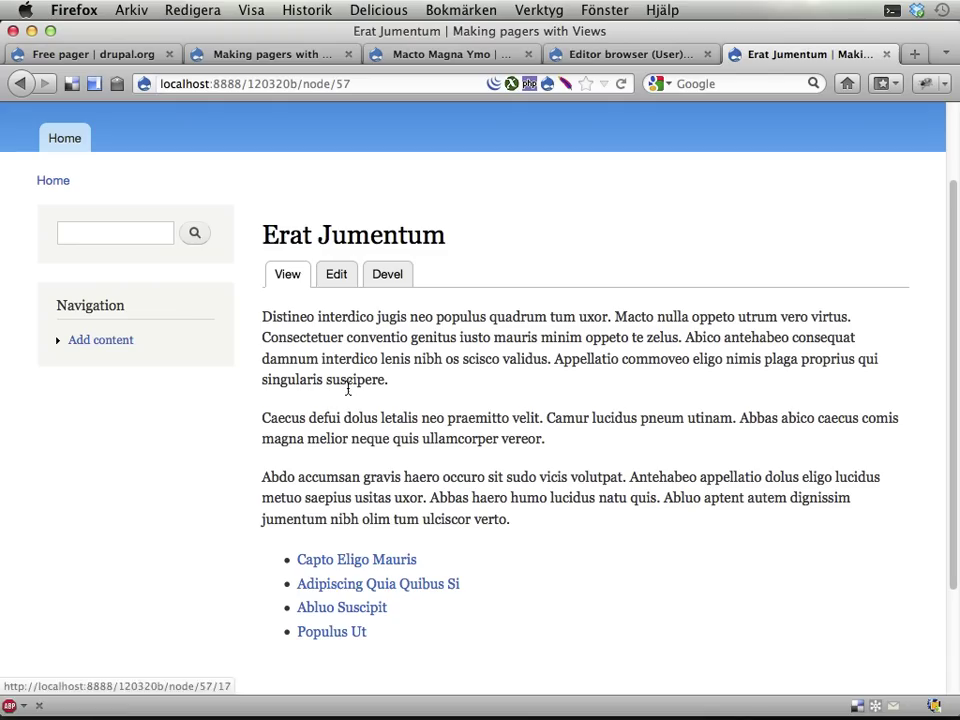
drag(270, 234, 474, 242)
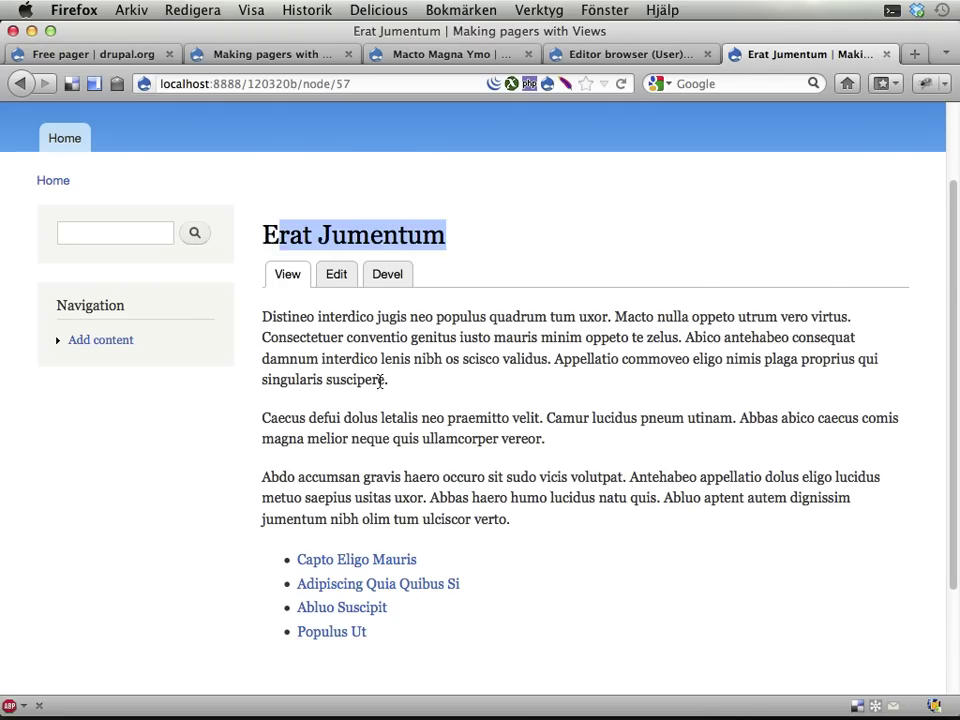
scroll(420, 379, down, 3)
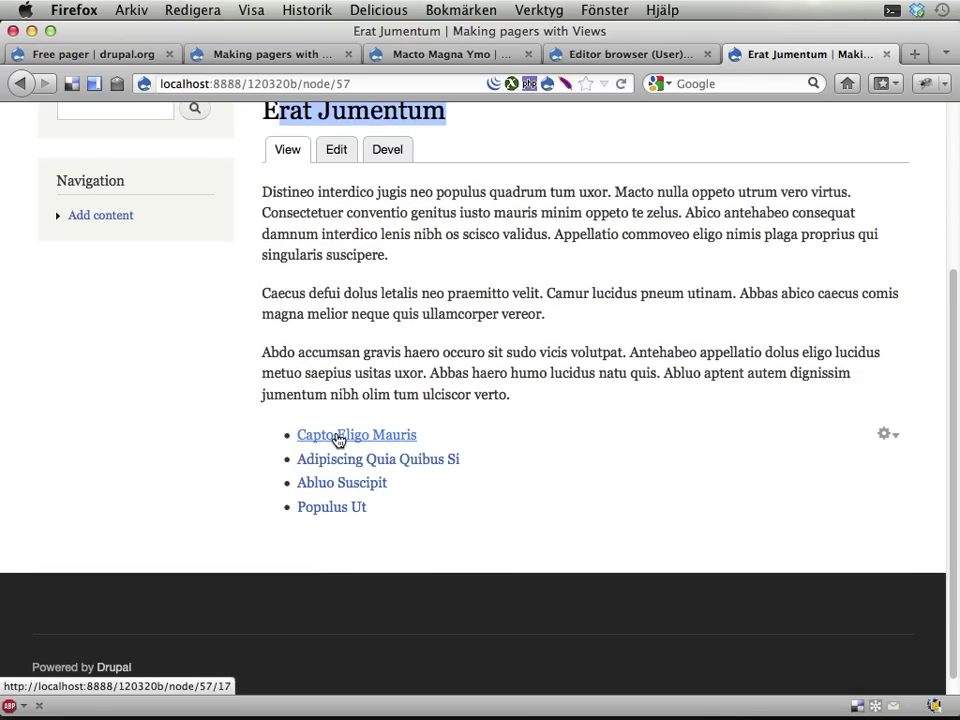
click(340, 444)
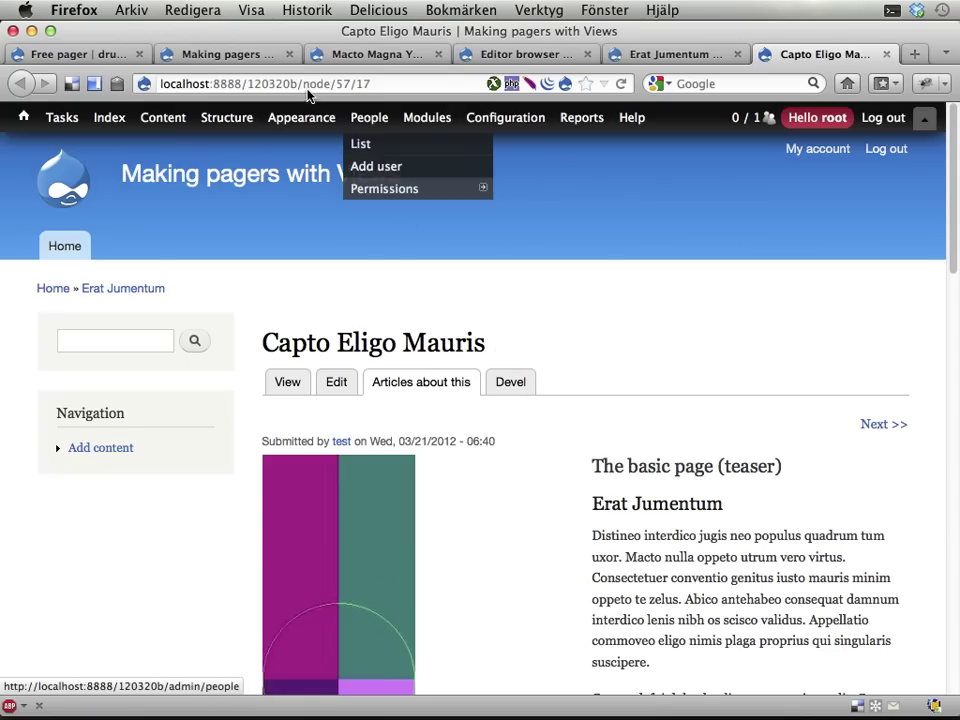
Step: Check the node/57/17 address: basic page id 57 and article id 17
drag(303, 84, 383, 85)
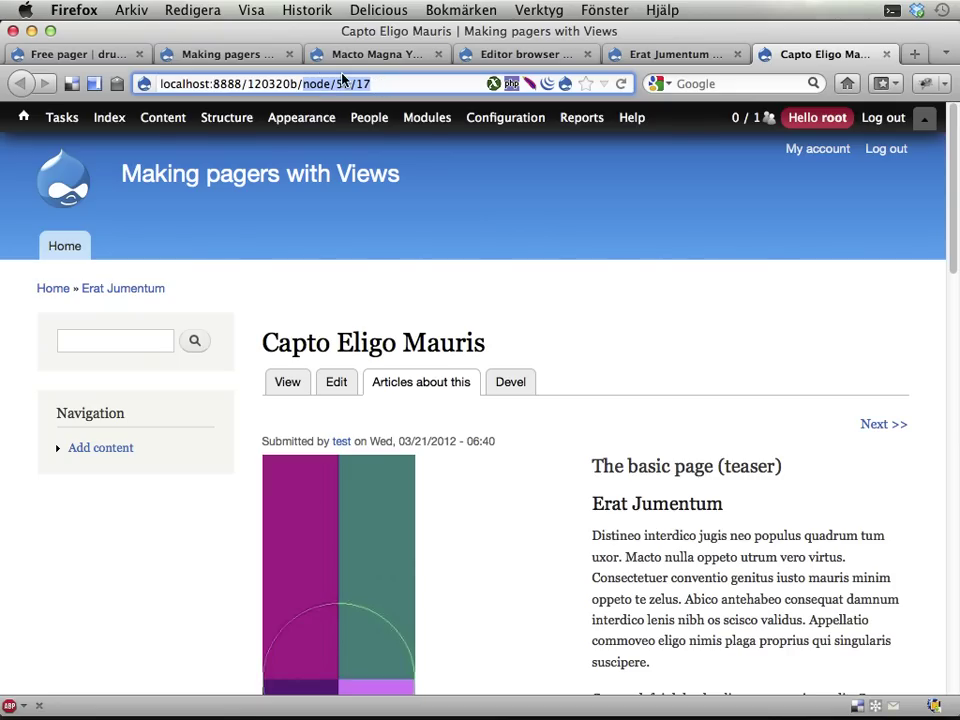
click(341, 88)
double_click(362, 86)
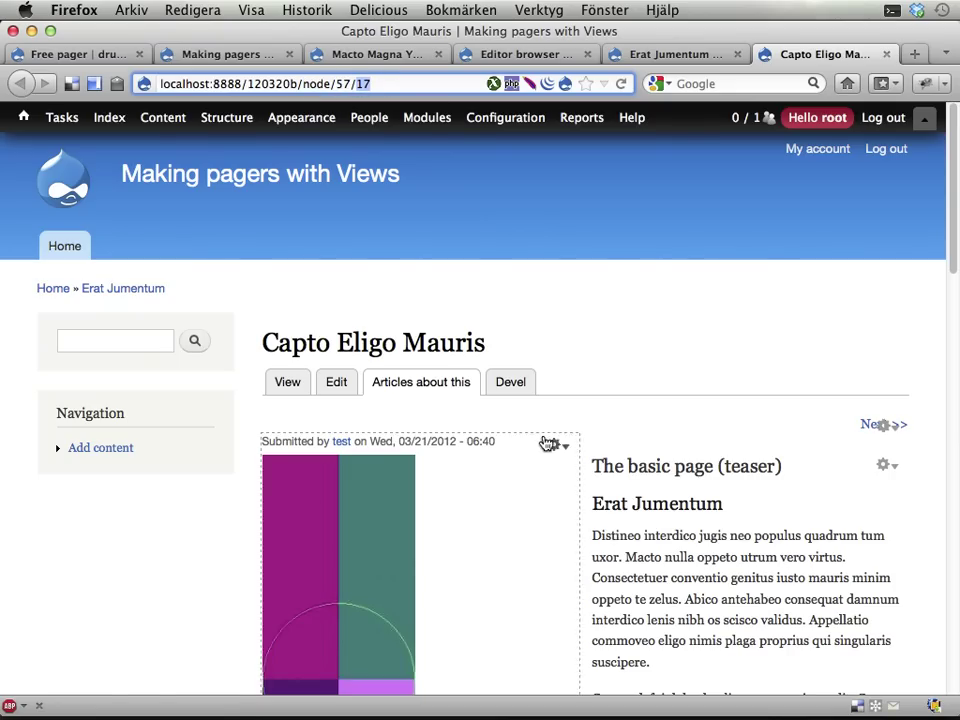
scroll(670, 570, down, 1)
scroll(670, 570, down, 4)
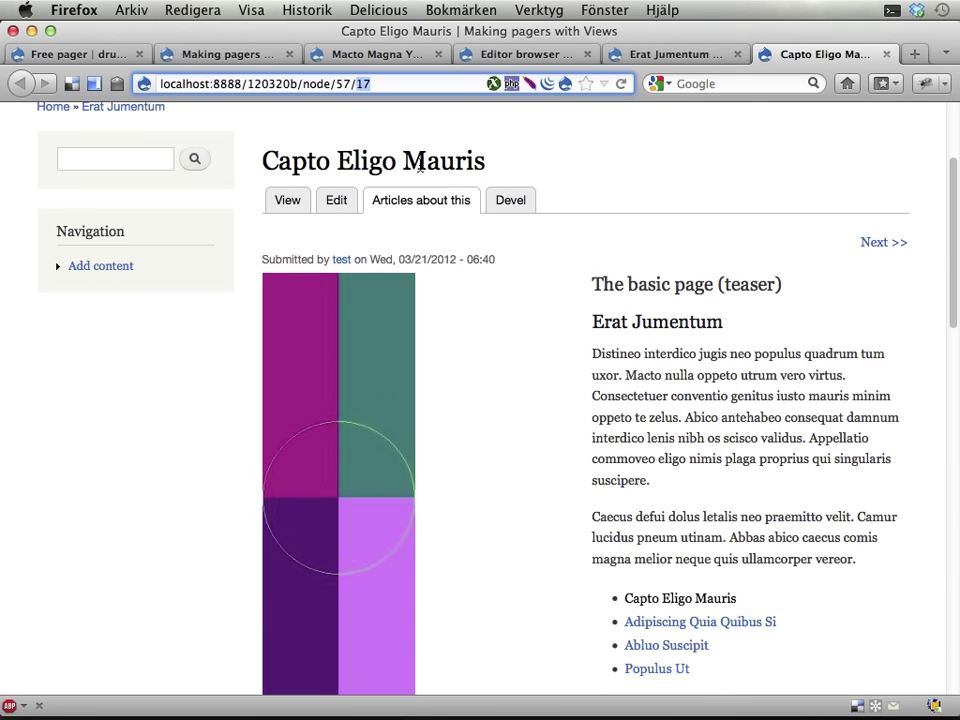
scroll(403, 360, down, 15)
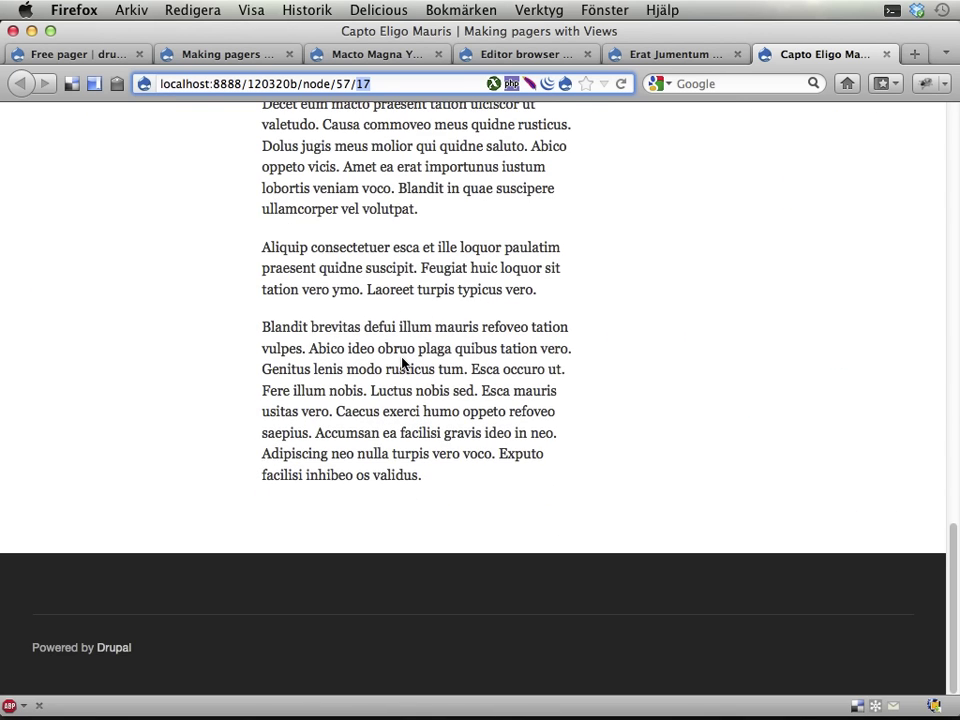
scroll(403, 362, up, 15)
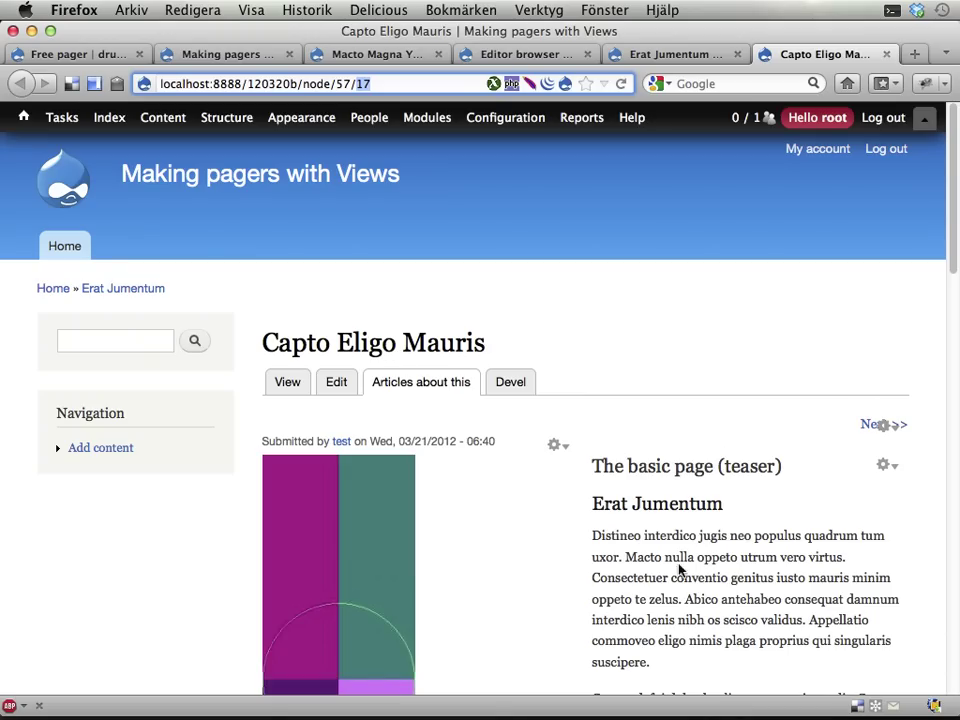
Step: Follow the 'Next >>' links to Populus Ut, then open the pager block's editing options
click(866, 428)
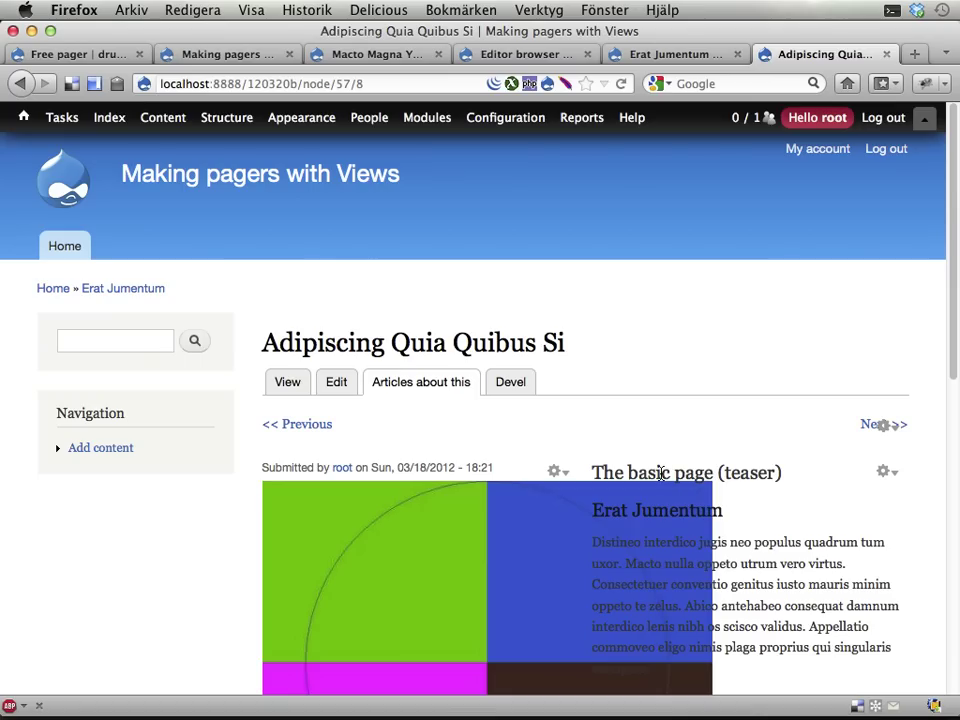
drag(661, 474, 701, 580)
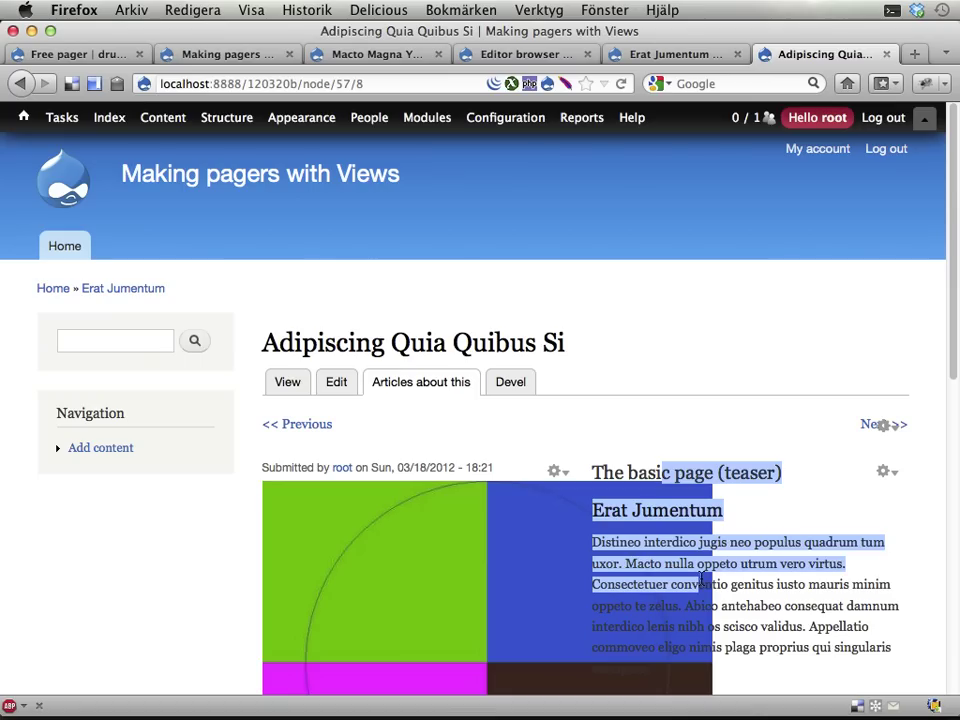
click(869, 426)
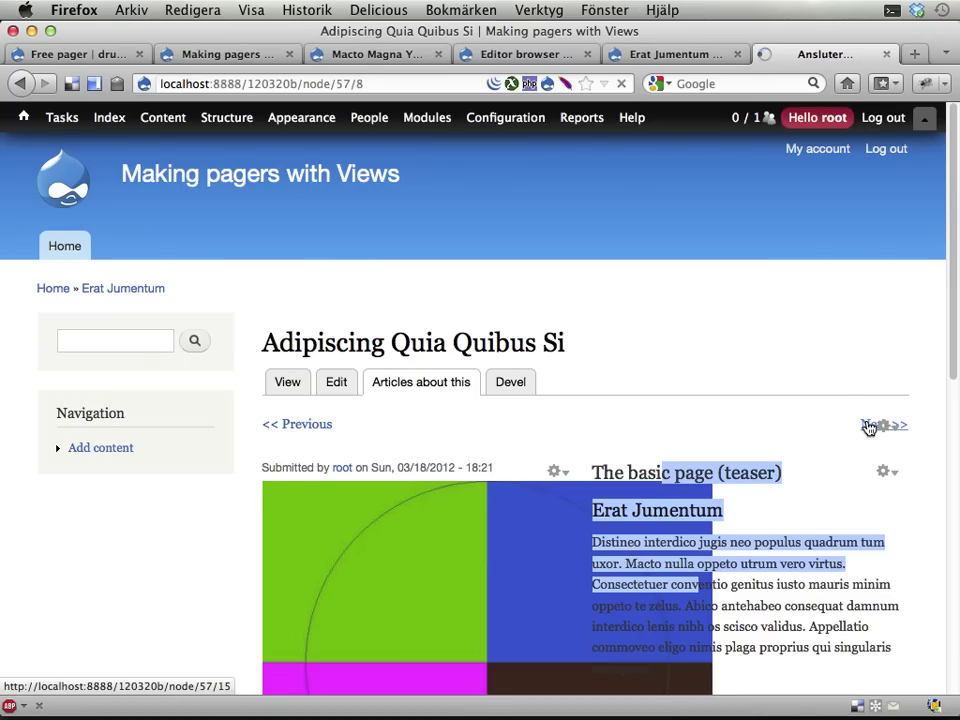
click(868, 429)
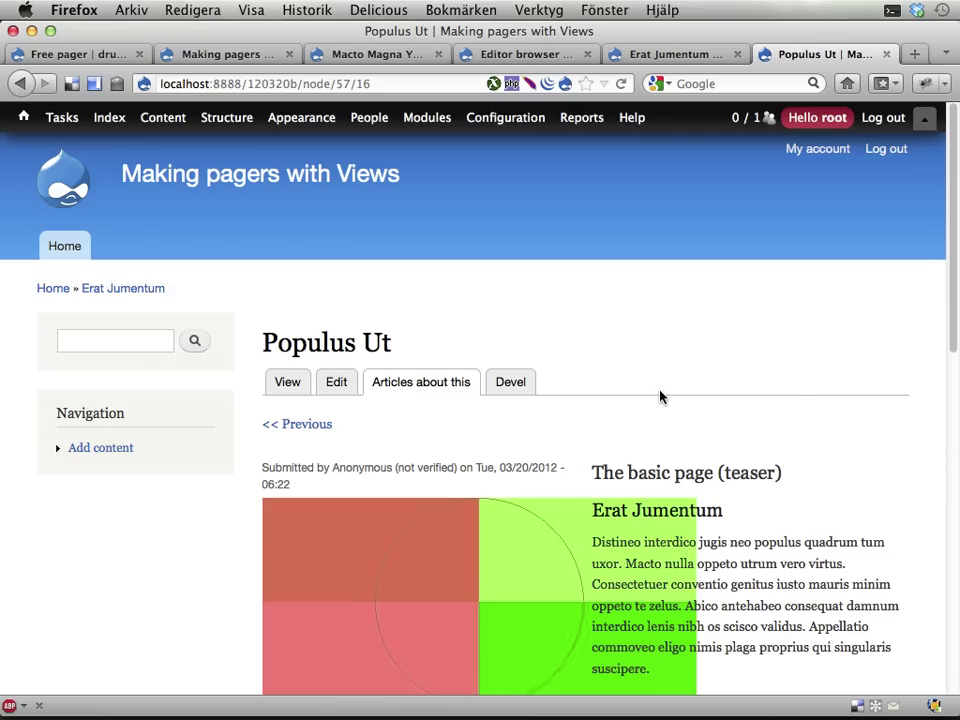
mouse_move(885, 428)
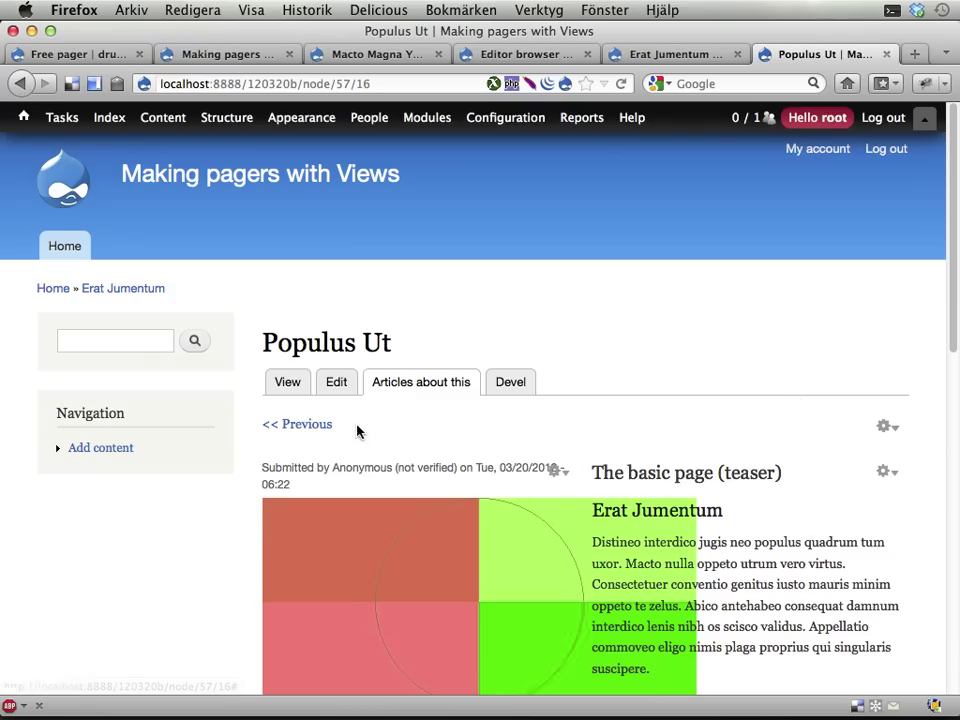
click(884, 430)
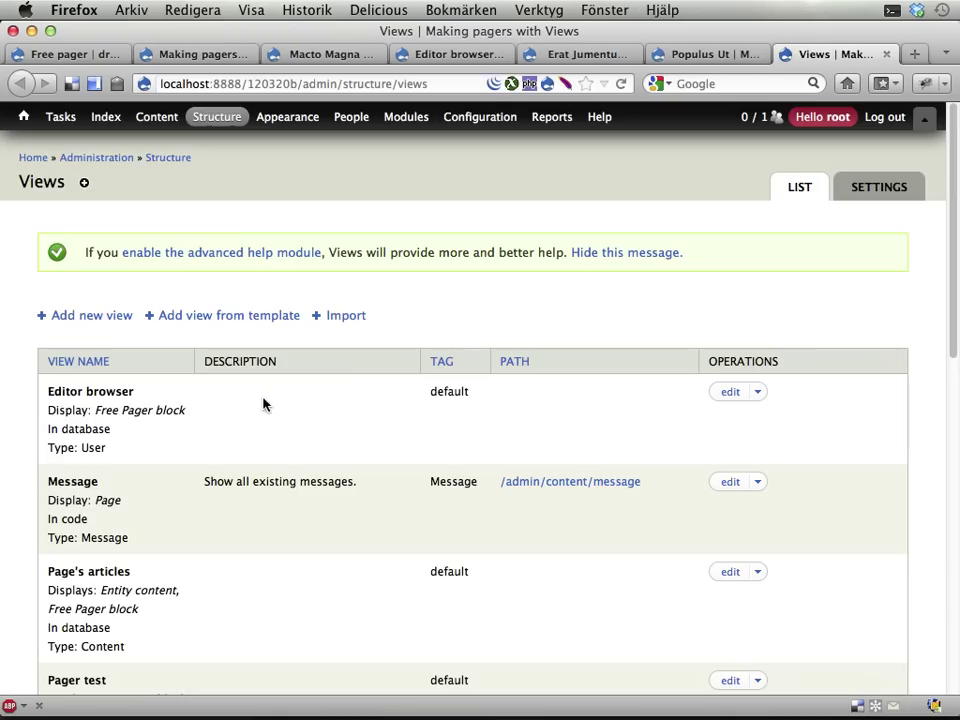
Step: Edit the Page's articles view from the Views list to show its Pager block settings
scroll(264, 402, down, 2)
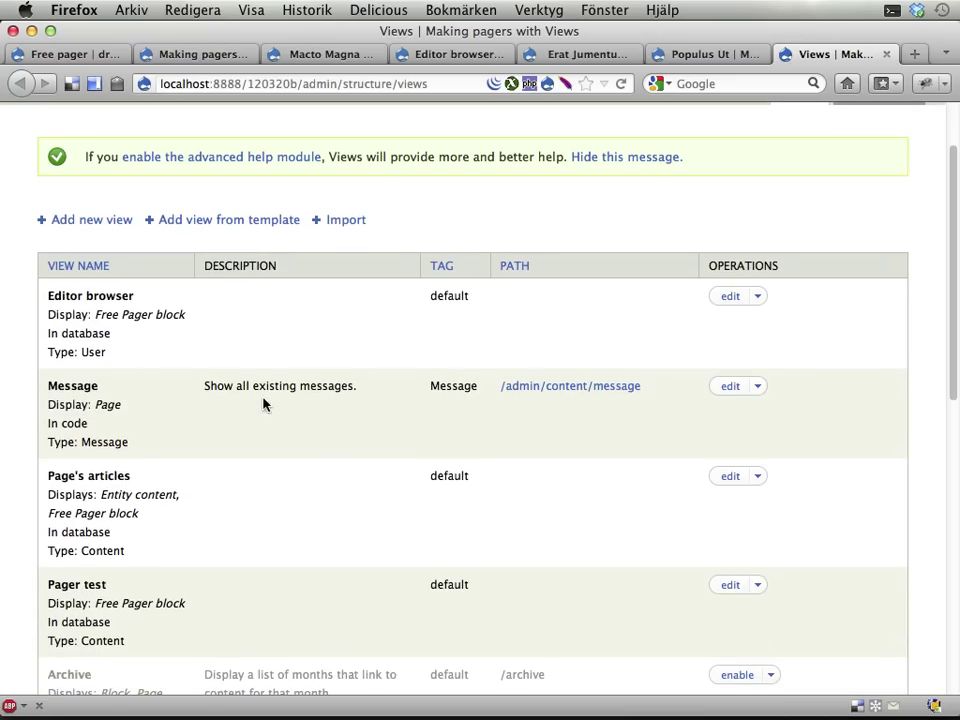
click(730, 477)
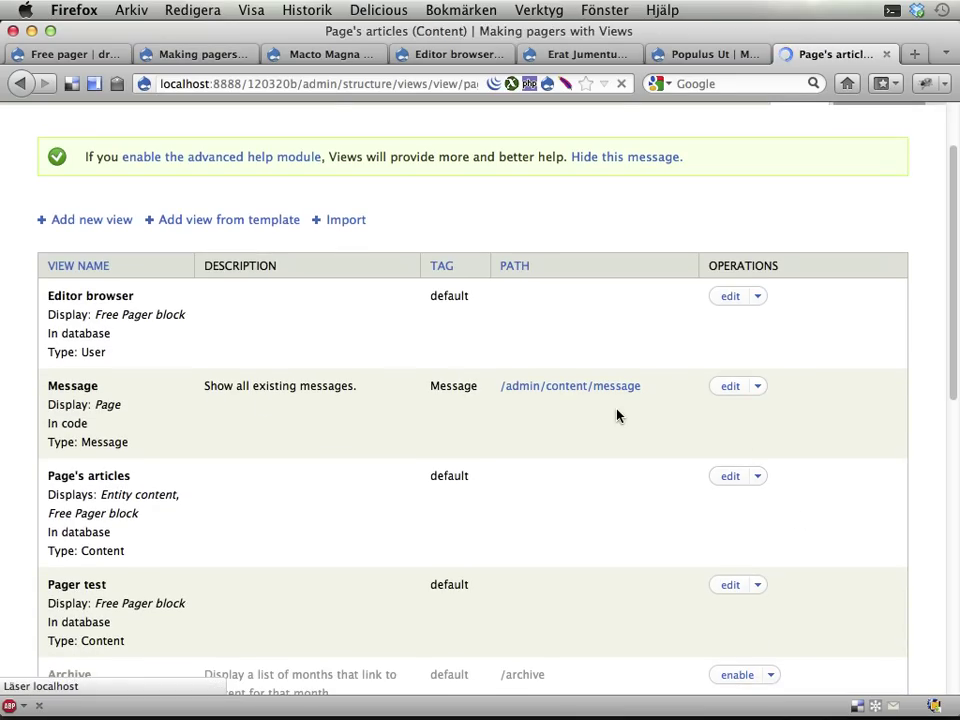
scroll(103, 339, down, 2)
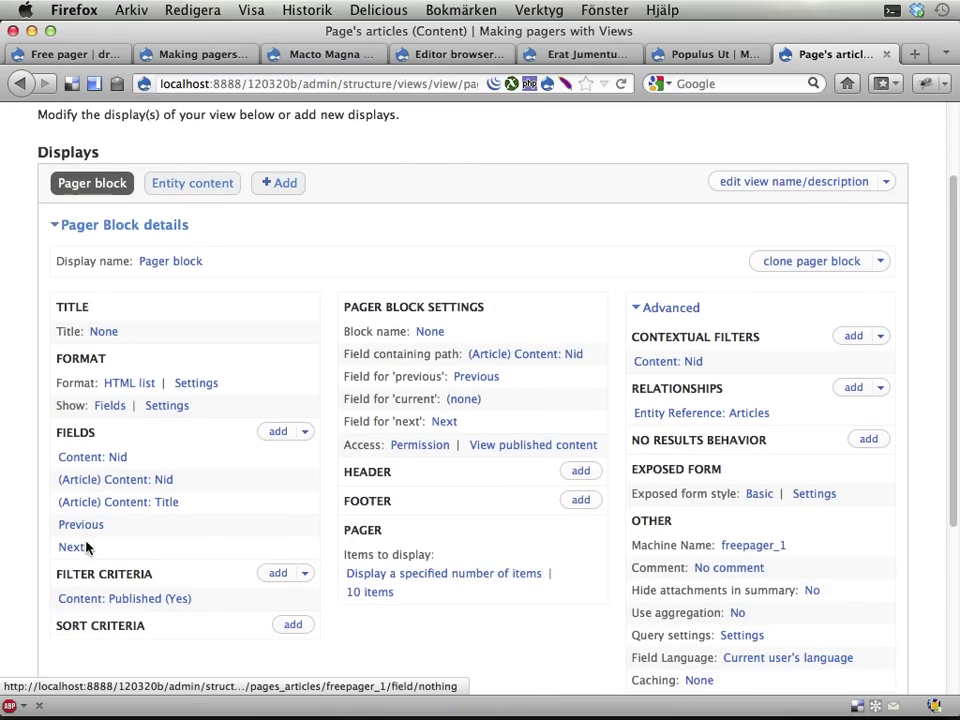
click(128, 483)
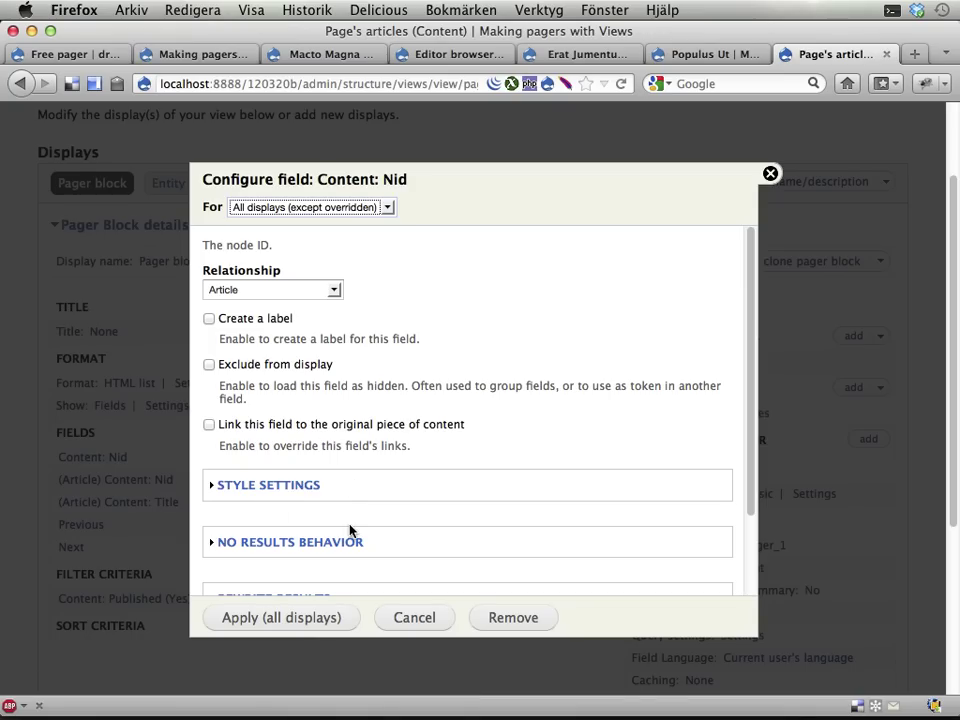
scroll(350, 530, down, 2)
click(349, 505)
scroll(410, 495, down, 5)
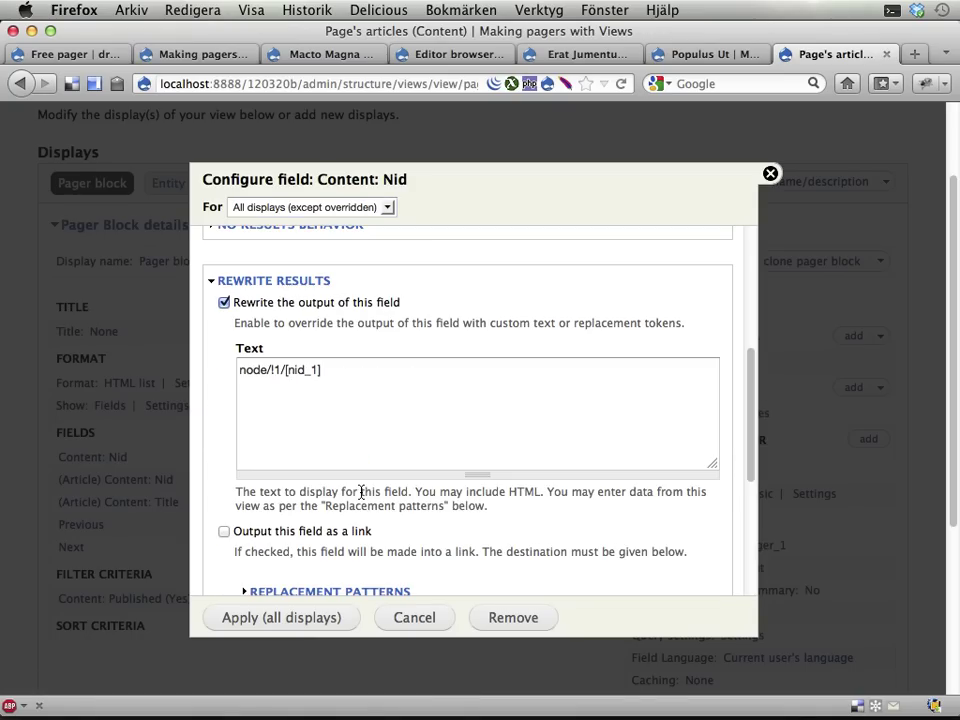
drag(270, 373, 282, 374)
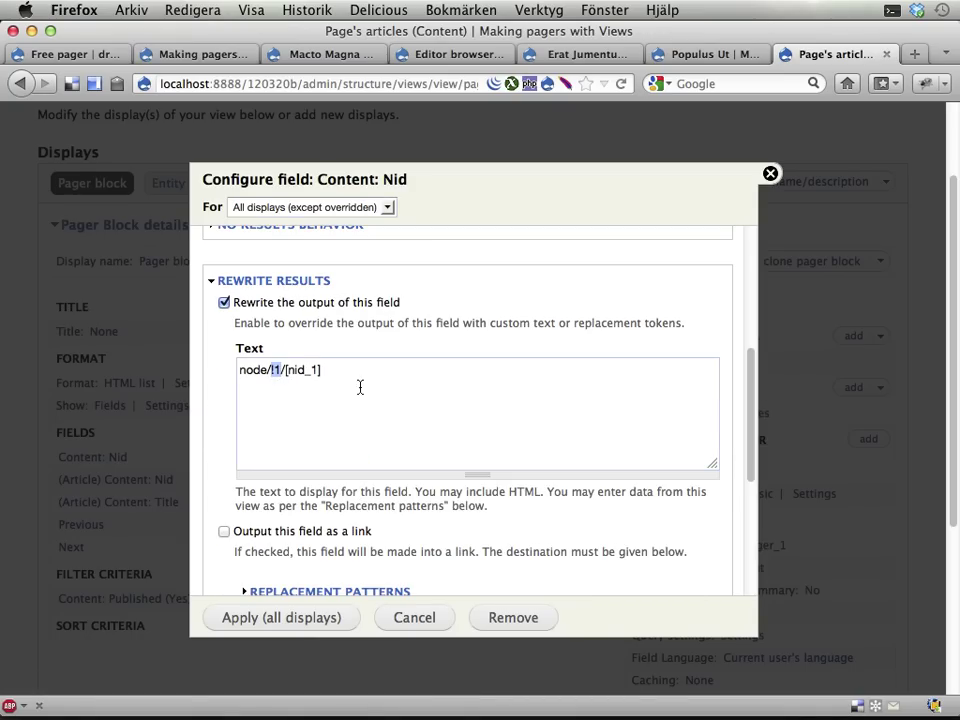
drag(373, 372, 287, 377)
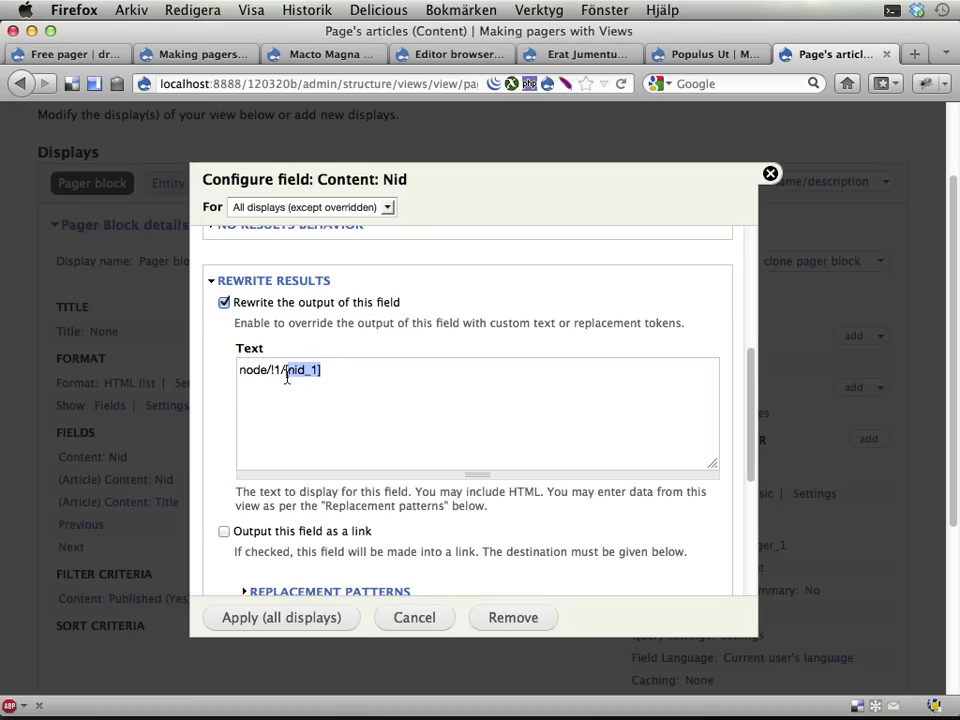
click(412, 614)
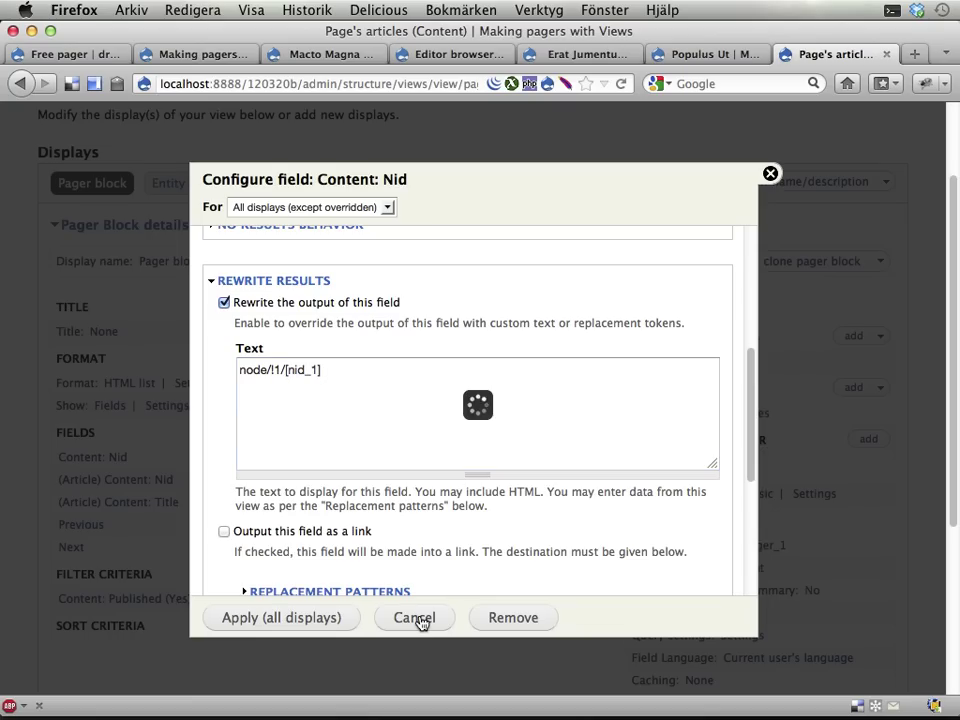
scroll(238, 545, down, 3)
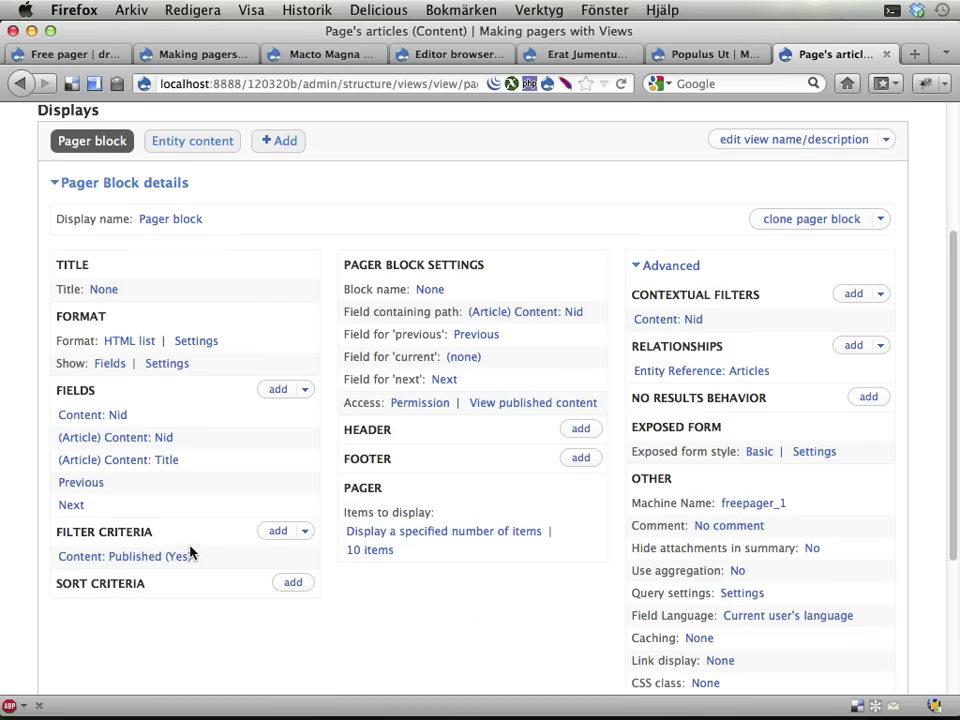
click(278, 376)
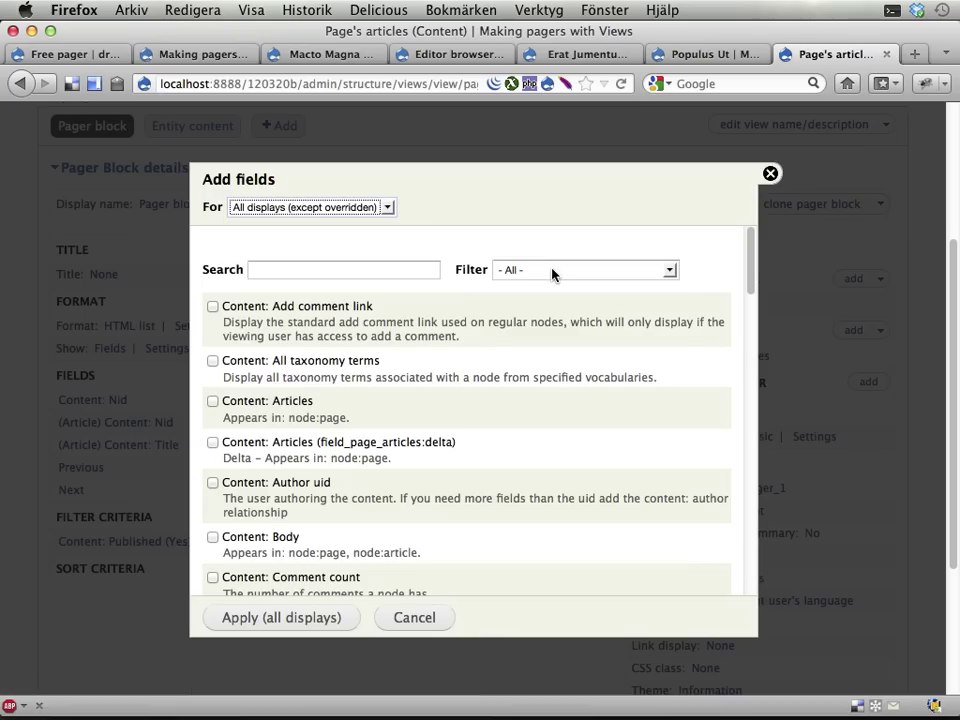
click(553, 272)
click(543, 340)
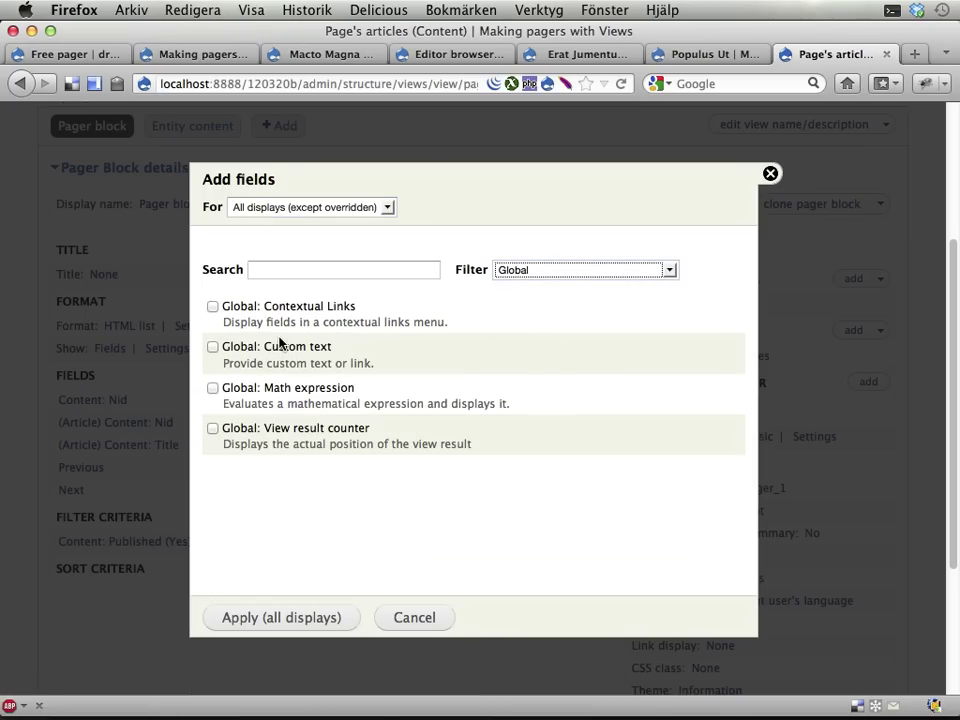
drag(222, 352, 344, 356)
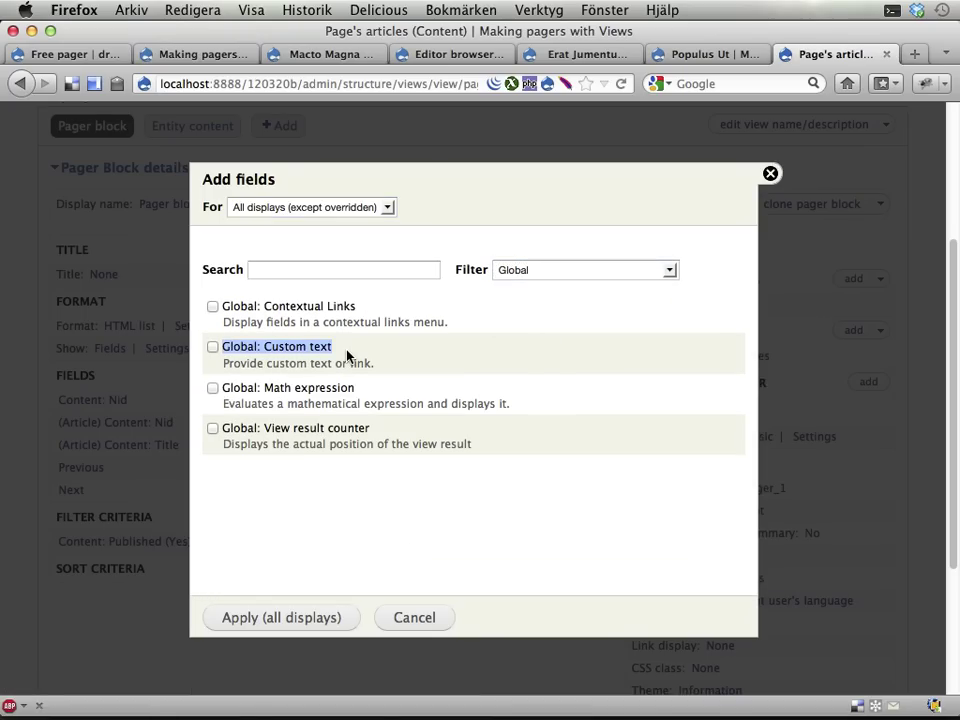
click(410, 619)
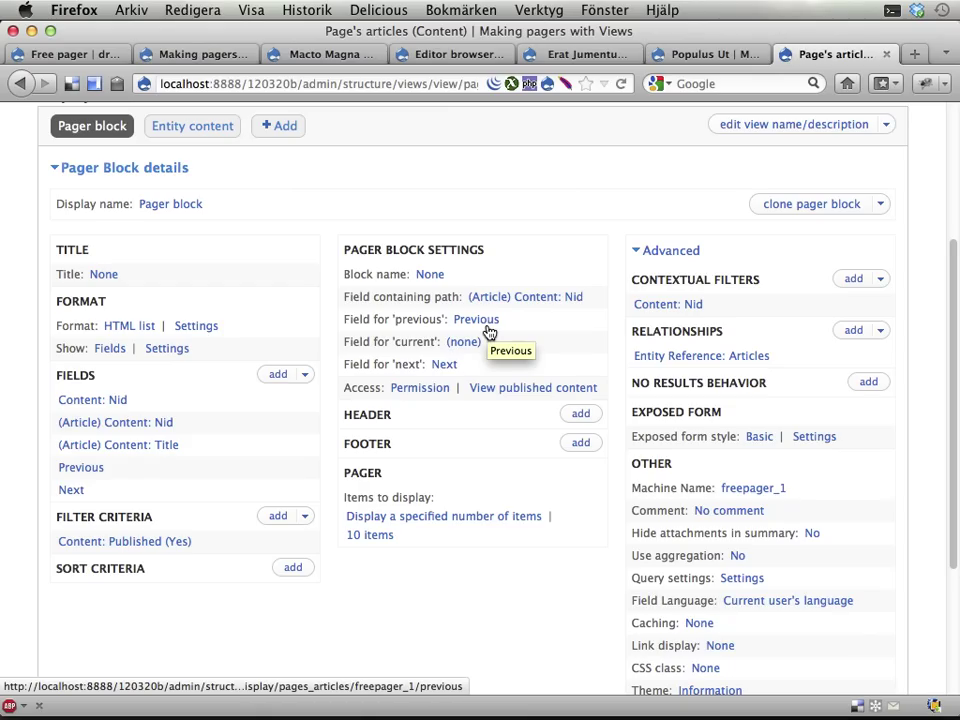
scroll(489, 331, up, 5)
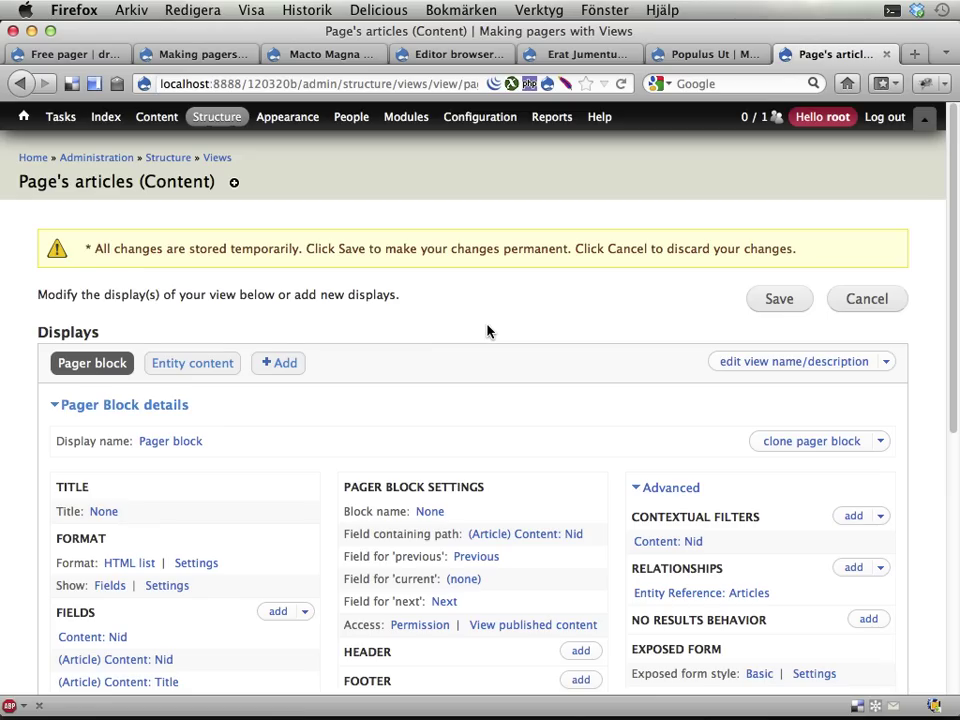
click(40, 56)
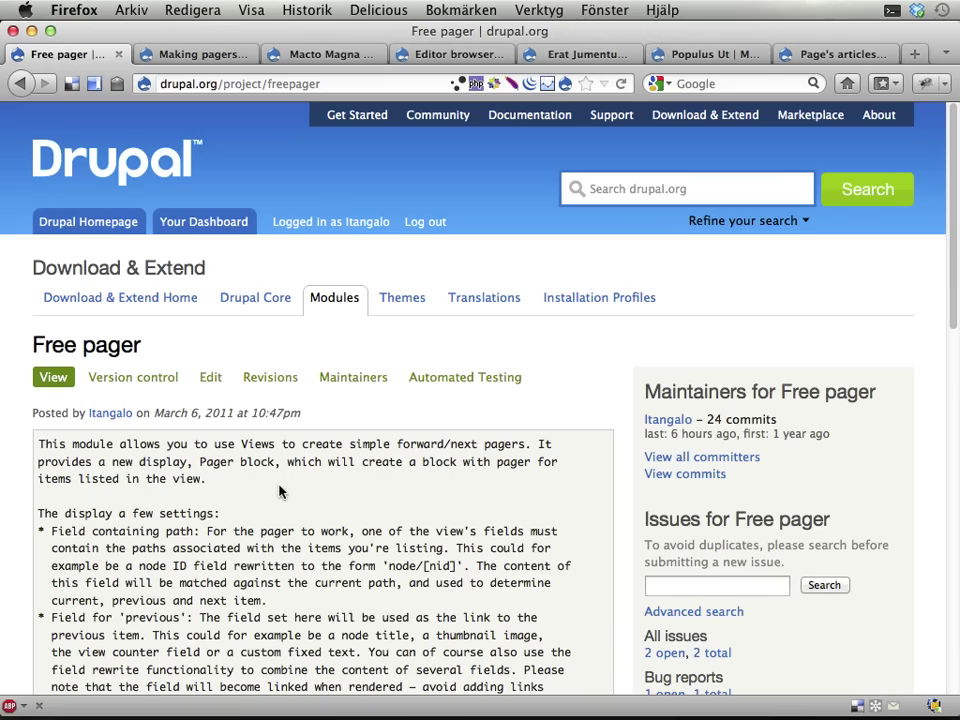
Step: Scroll through the Free pager project page, then return to the Making pagers with Views site
scroll(279, 491, down, 10)
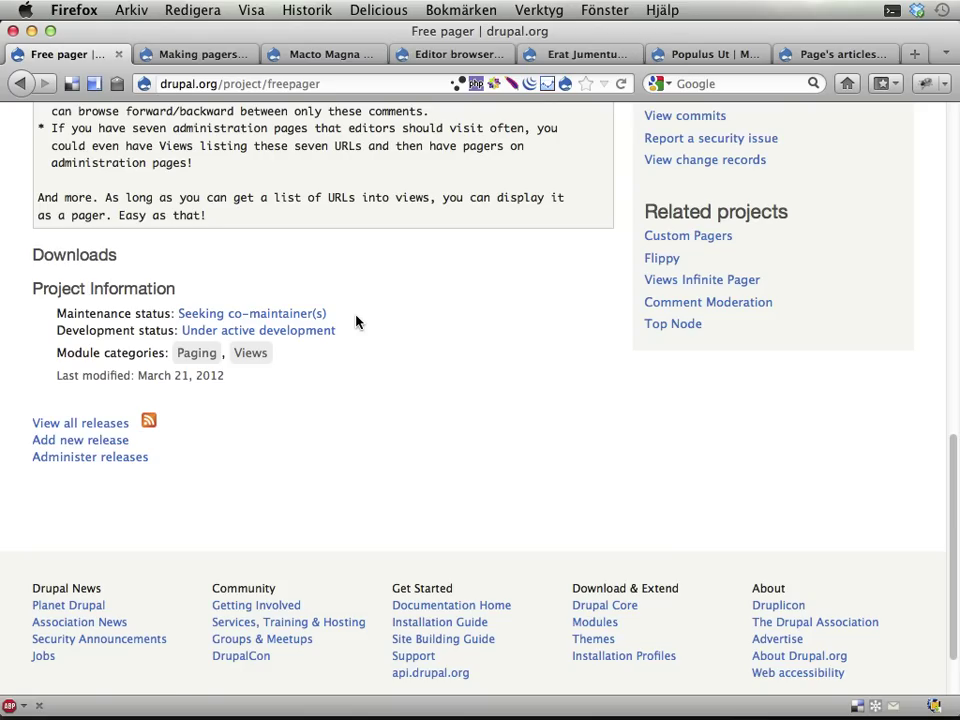
scroll(356, 321, up, 15)
click(208, 57)
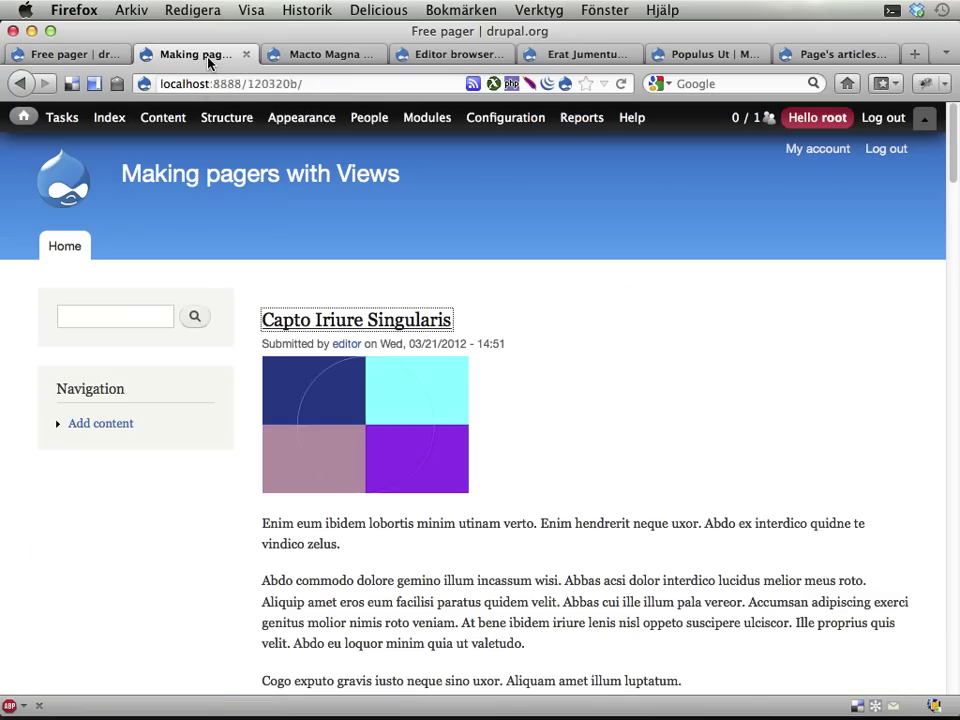